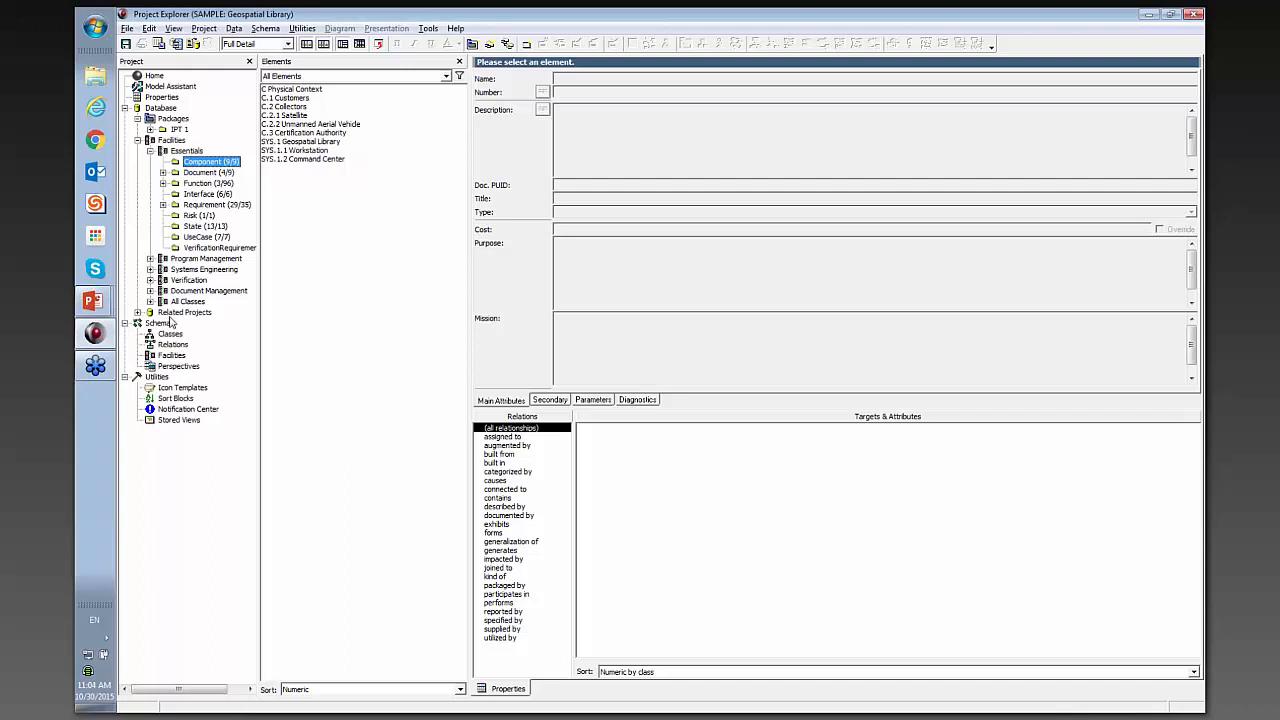
# Step: Open the Requirement class in the schema's classes and review the properties of its creationStamp attribute
pyautogui.click(171, 335)
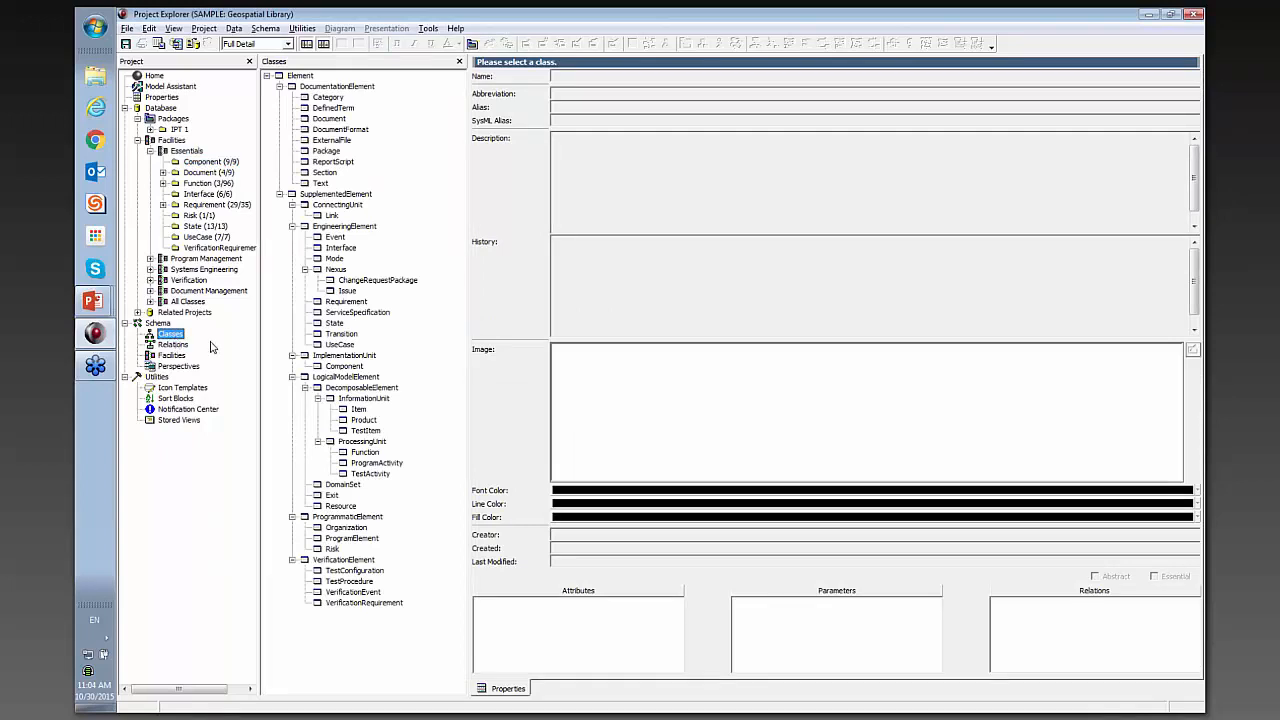
pyautogui.click(345, 301)
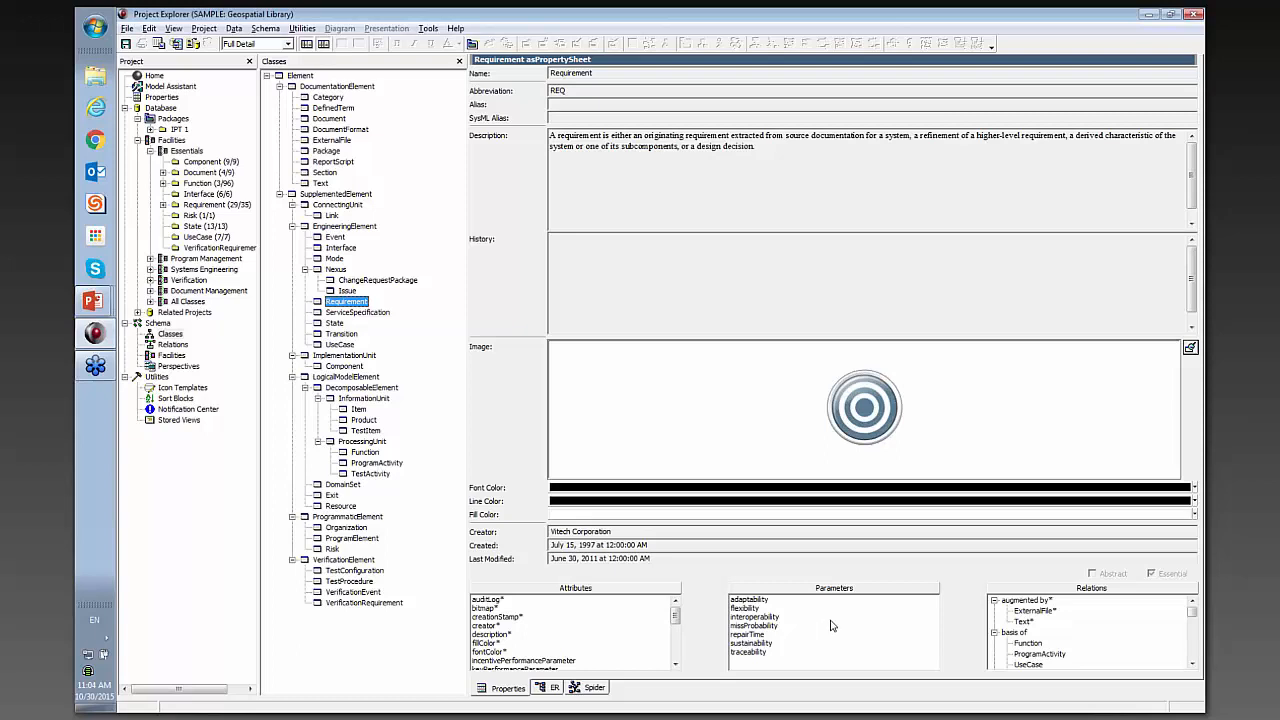
pyautogui.click(515, 617)
pyautogui.rightClick(515, 618)
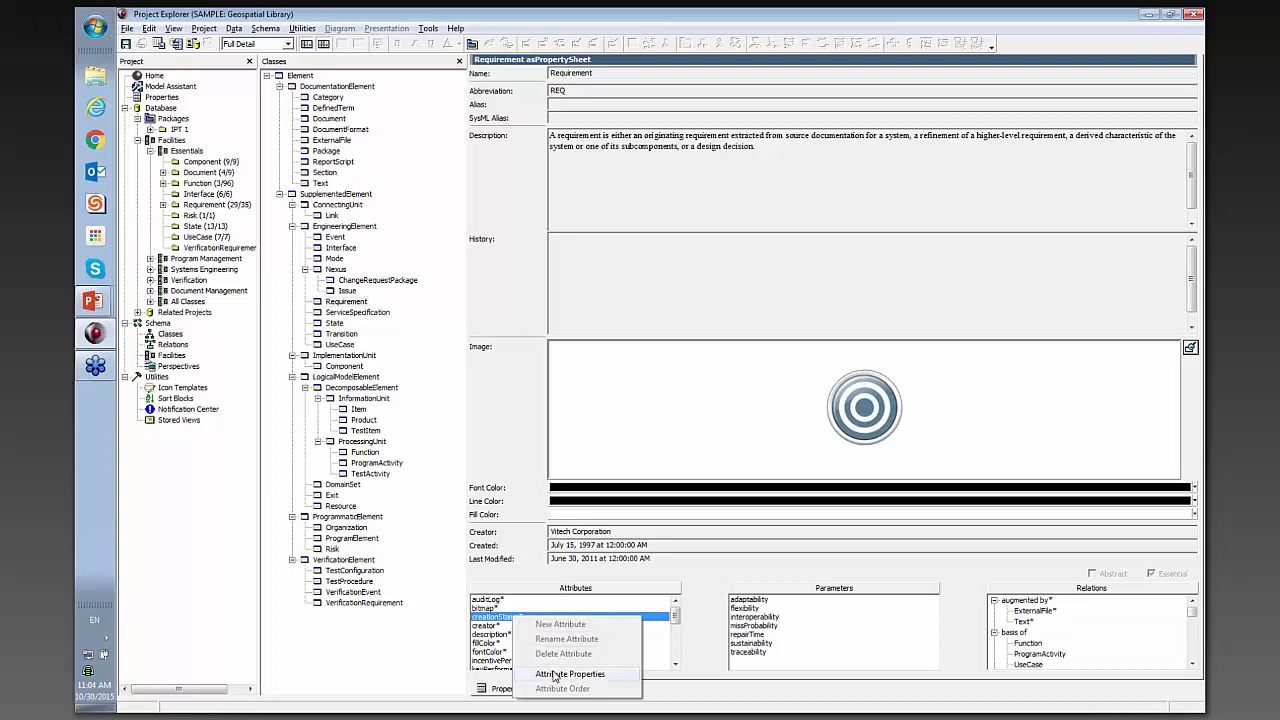
pyautogui.click(557, 674)
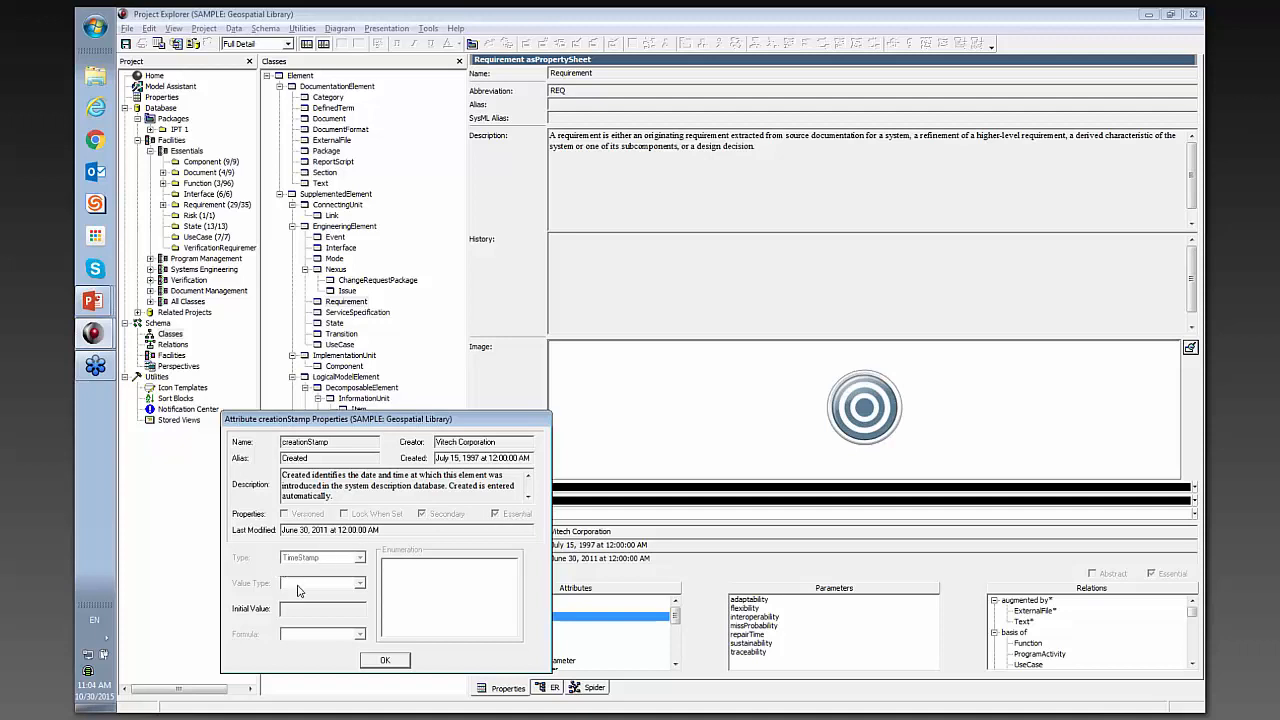
pyautogui.click(386, 661)
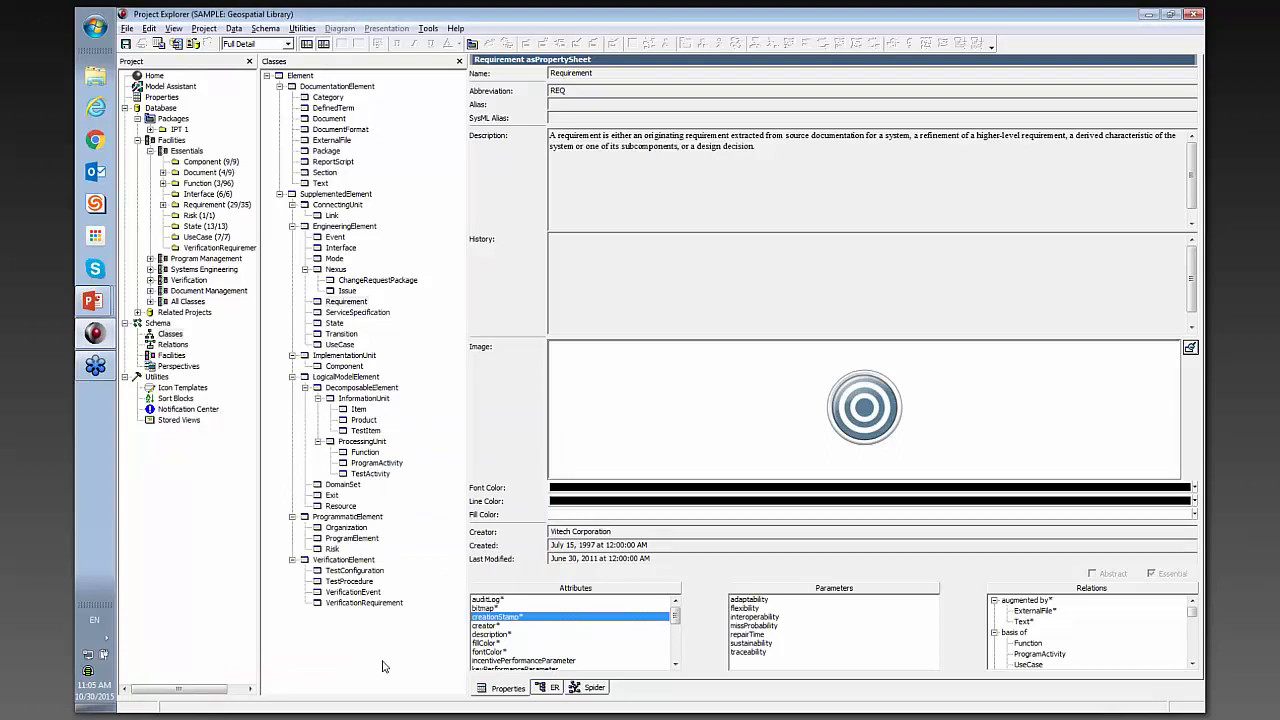
# Step: View the Requirement class's ER diagram, including the target classes of its specifies relation, and display its spider diagram
pyautogui.click(544, 688)
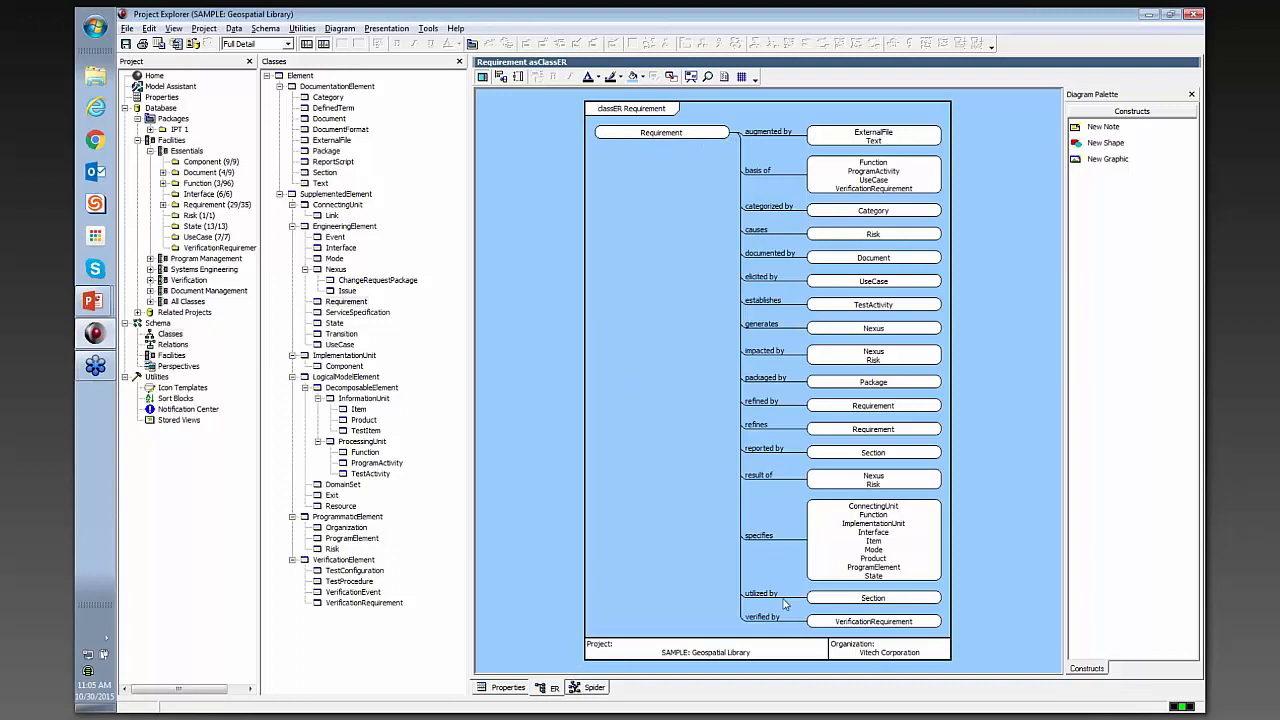
pyautogui.click(826, 525)
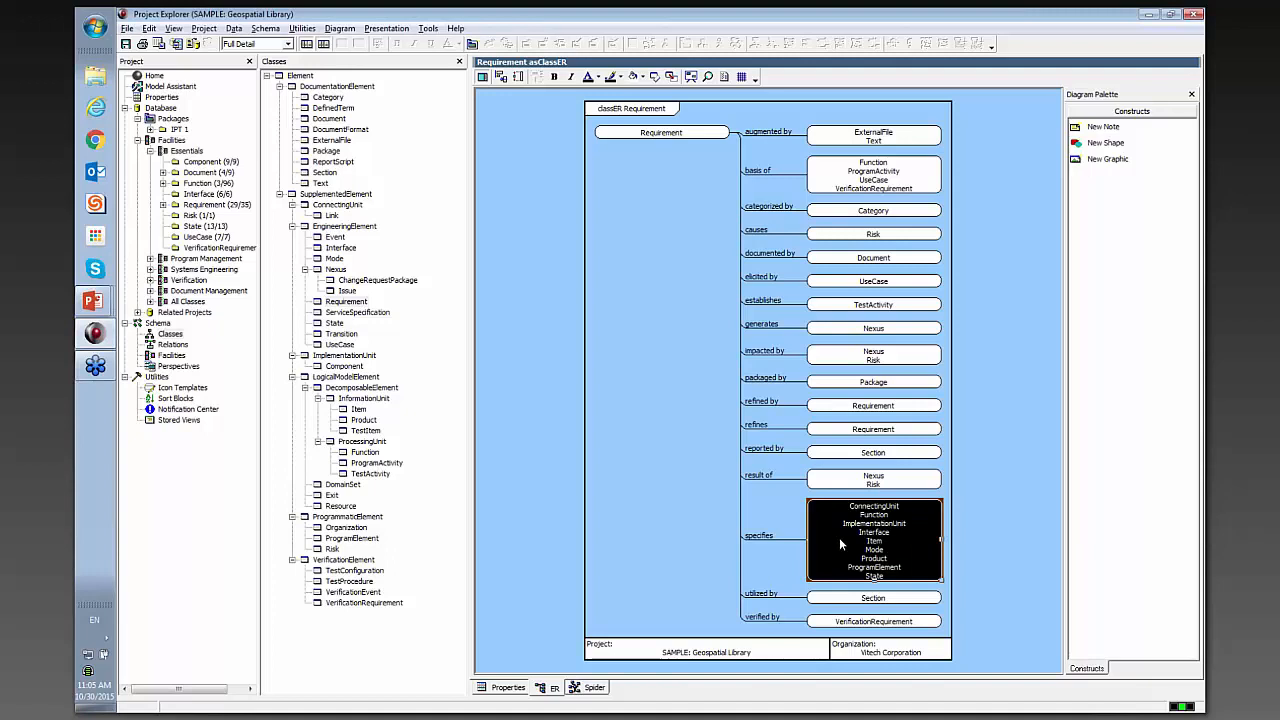
pyautogui.click(586, 690)
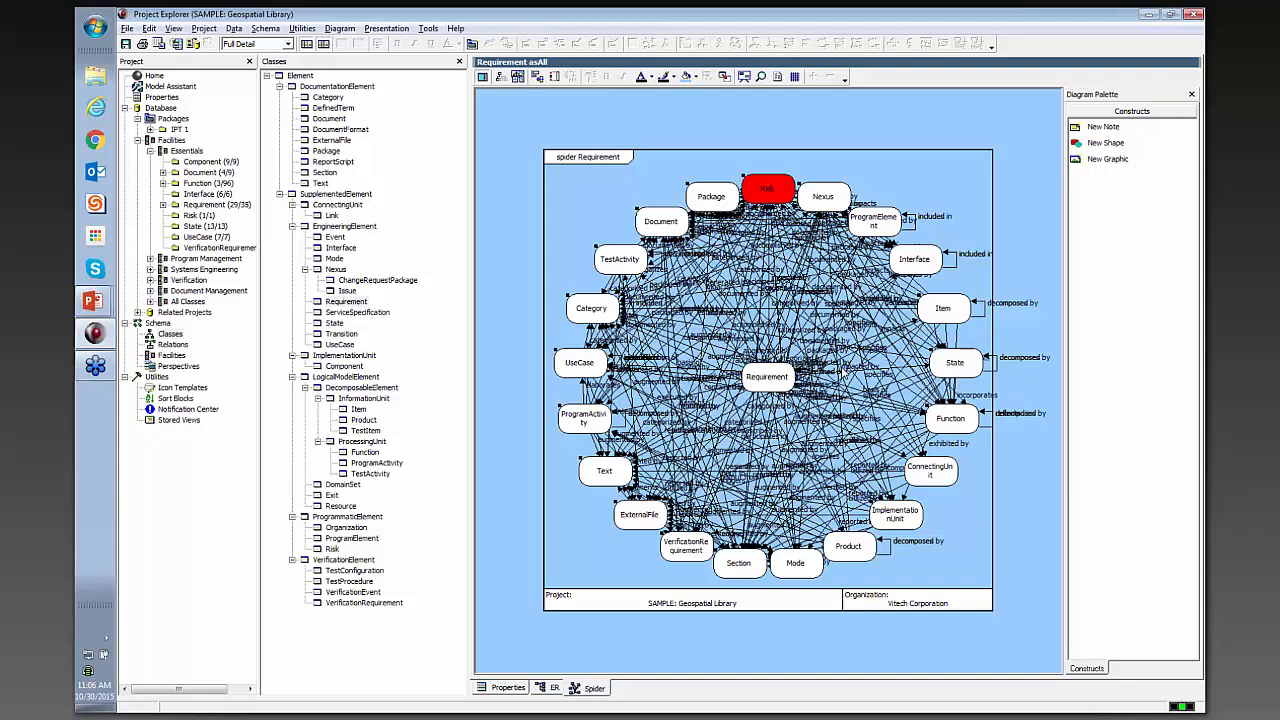
# Step: Move the ImplementationUnit node outward to the lower right of the spider diagram and set it to Hidden (with label)
pyautogui.click(910, 515)
pyautogui.moveTo(908, 518); pyautogui.dragTo(1004, 568)
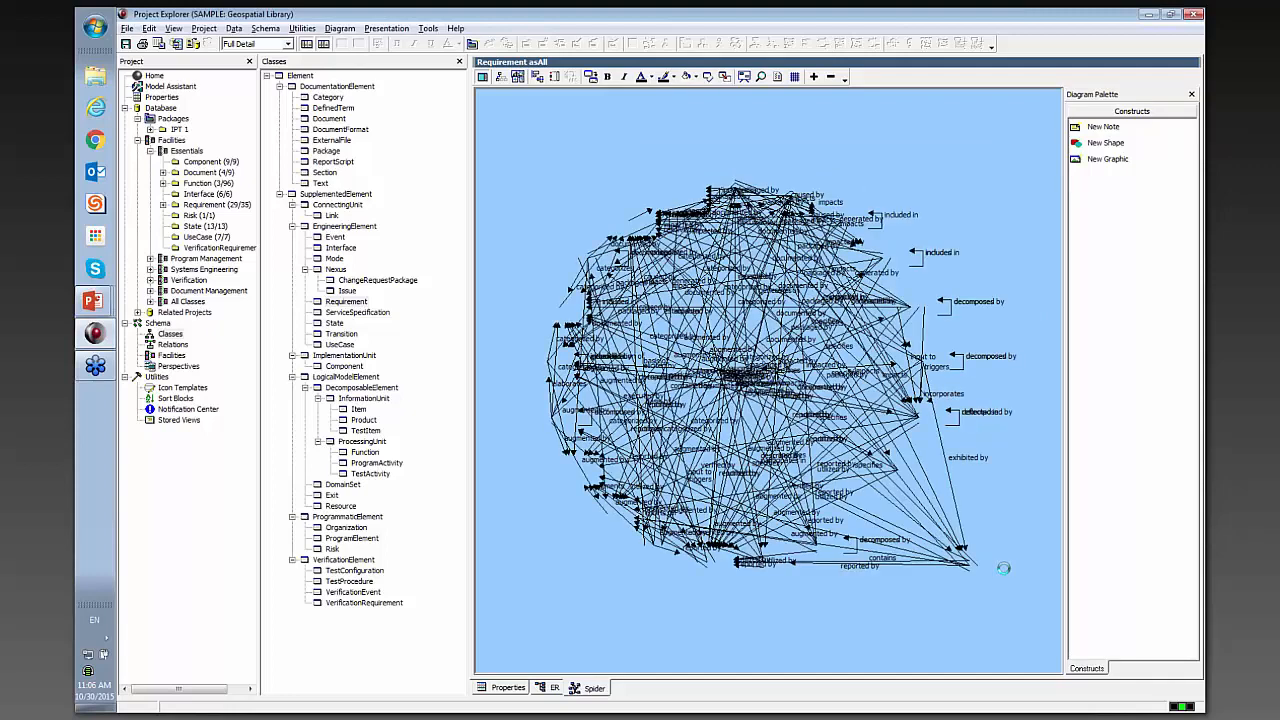
pyautogui.click(725, 77)
pyautogui.click(746, 77)
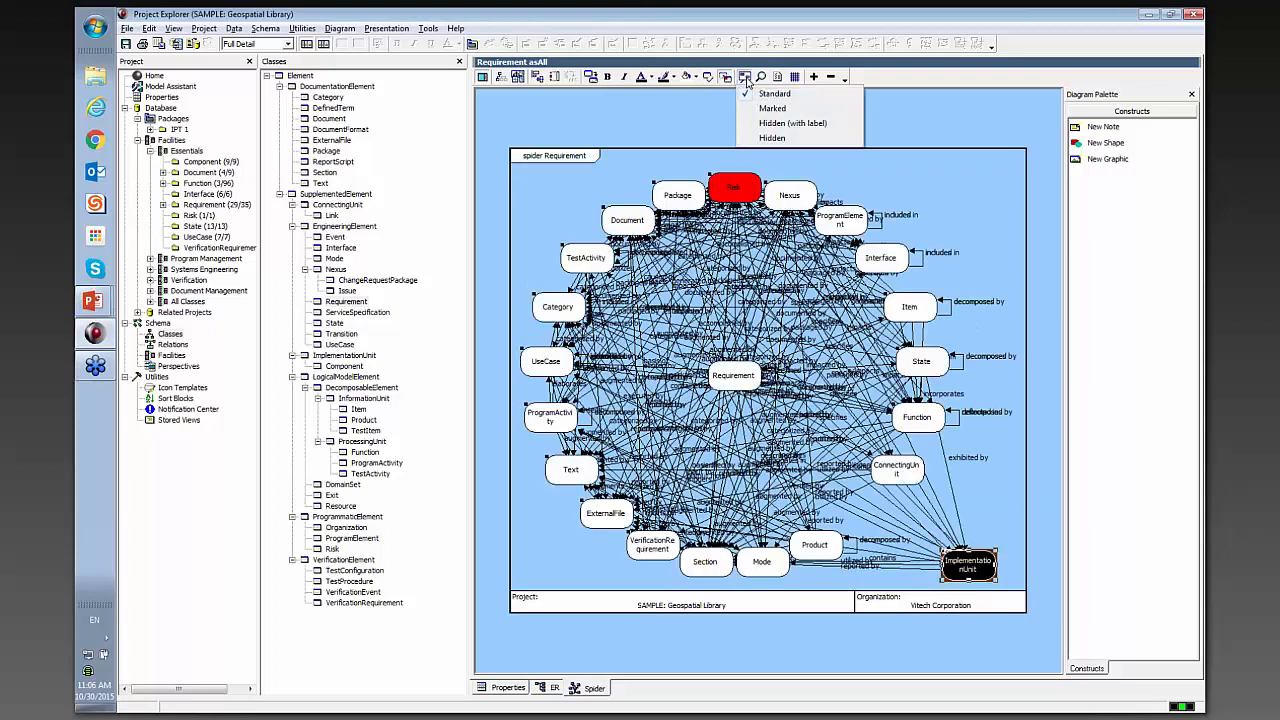
pyautogui.click(763, 124)
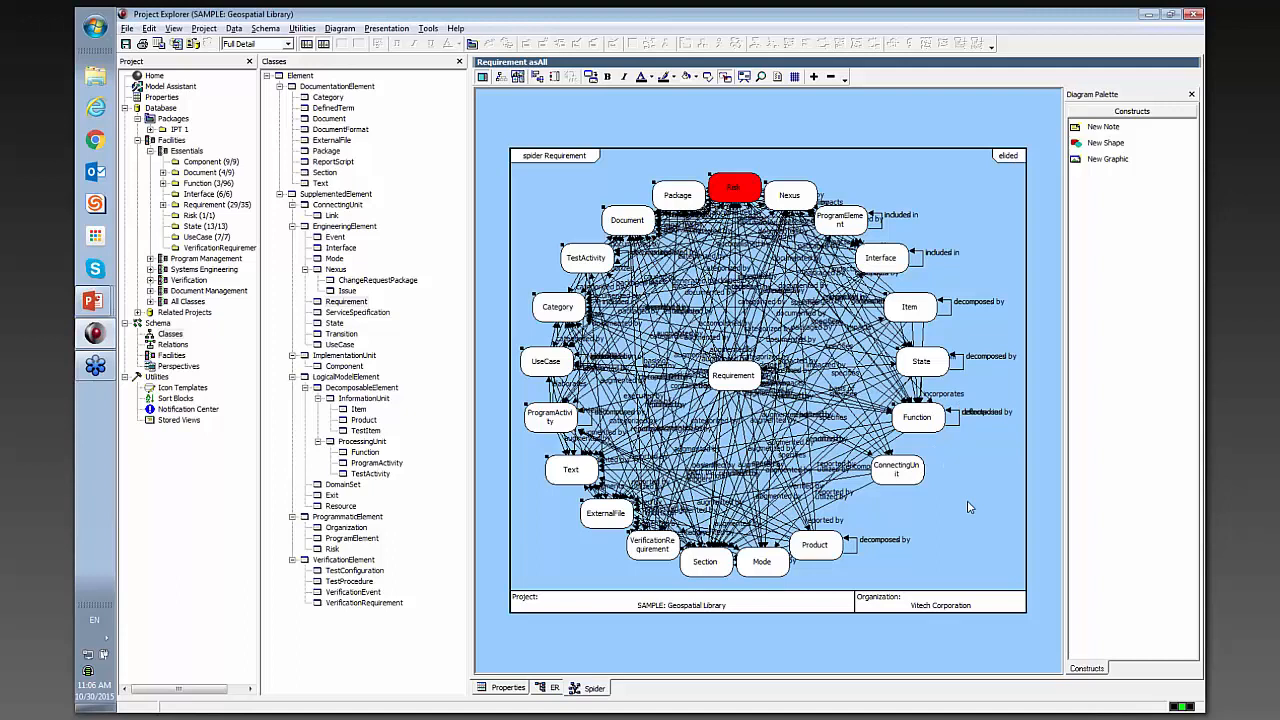
# Step: Open the Systems Engineering facility in the schema and examine its attribute matrix and relation matrix
pyautogui.click(176, 356)
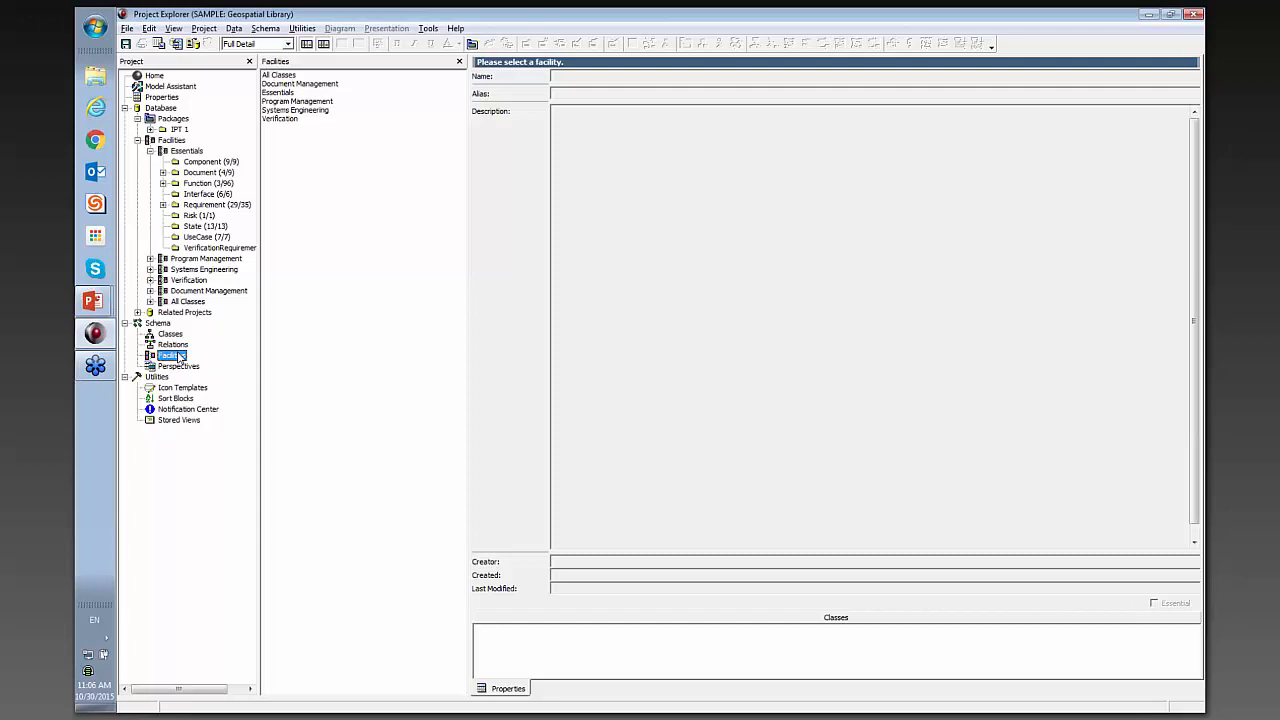
pyautogui.click(295, 111)
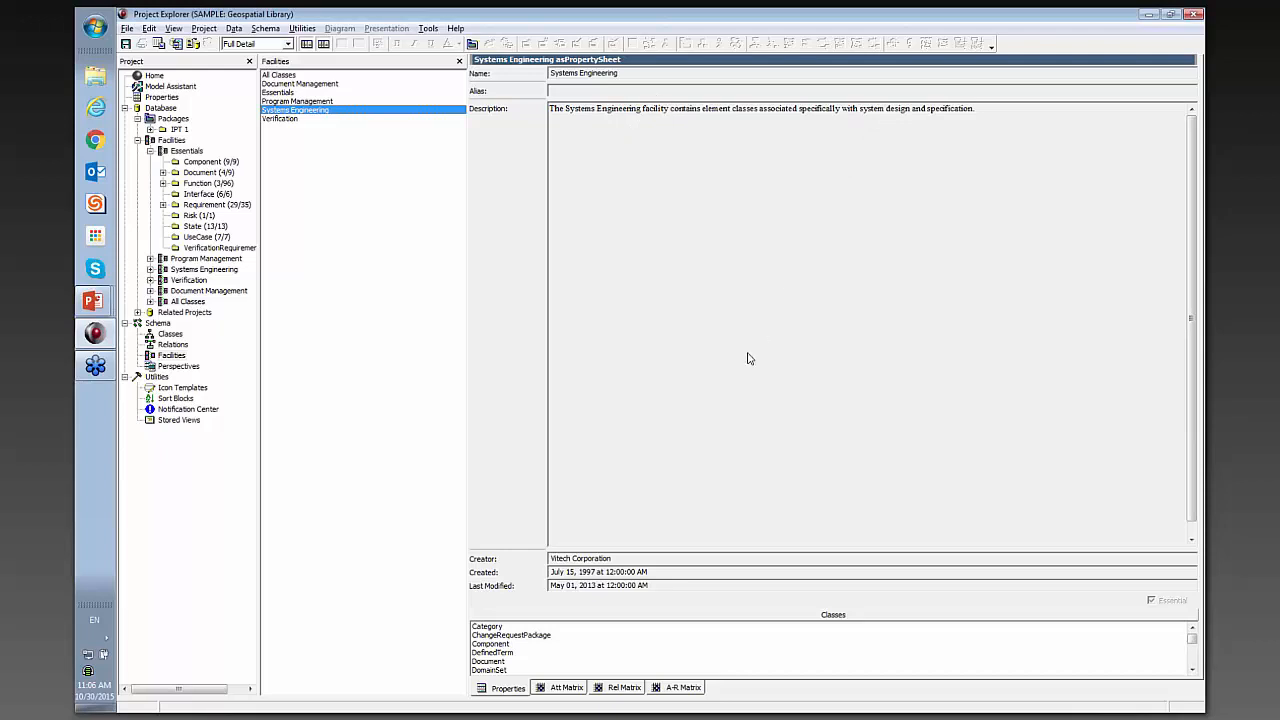
pyautogui.click(559, 689)
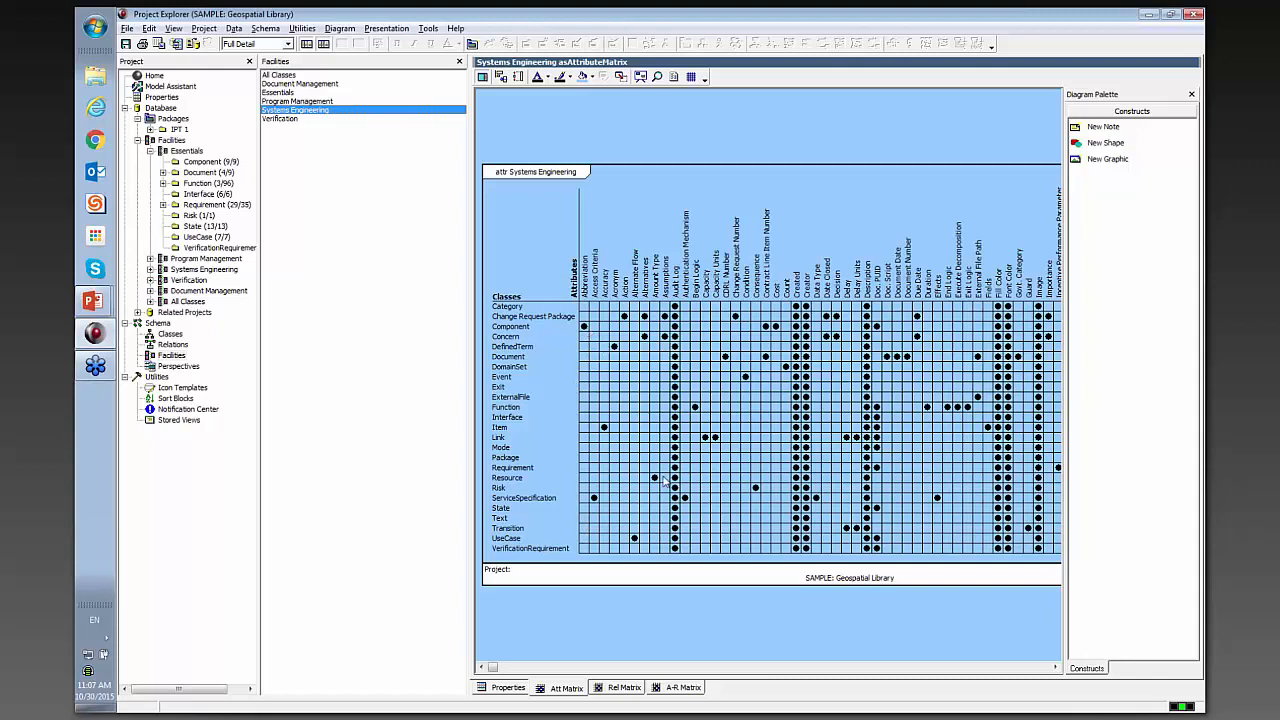
pyautogui.click(620, 688)
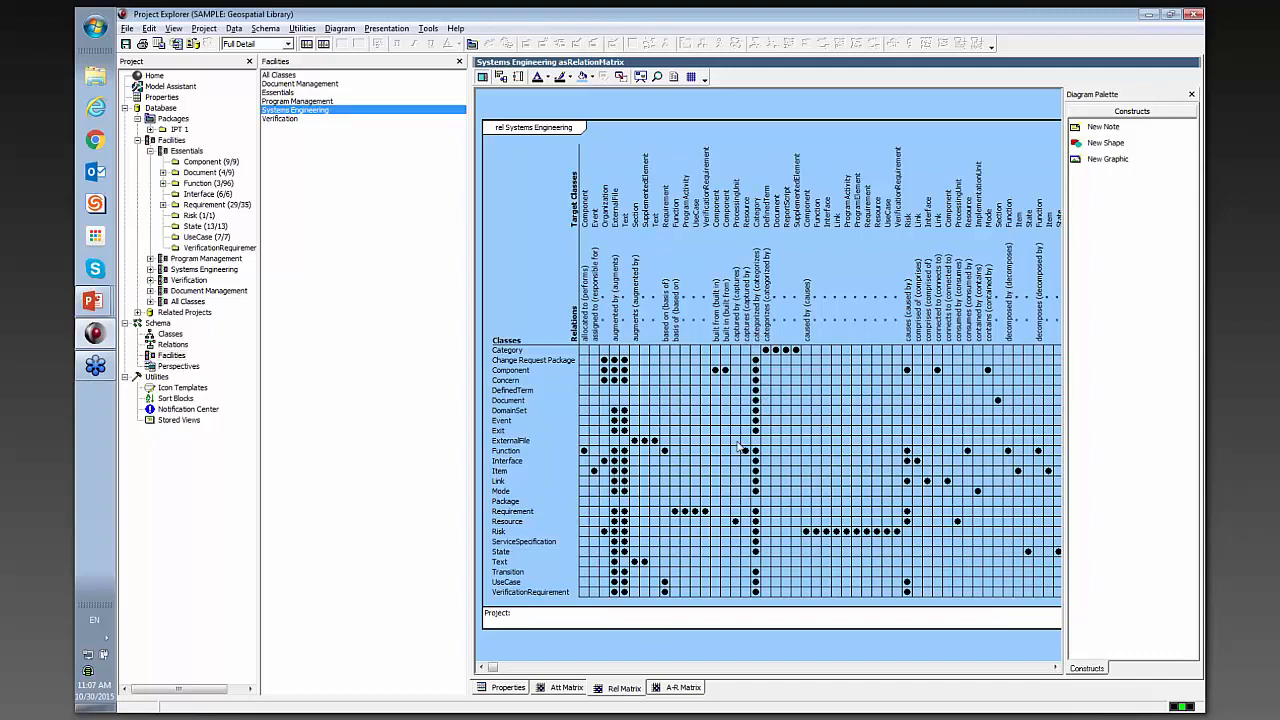
pyautogui.click(716, 372)
# Step: Examine the Systems Engineering attribute-relation matrix, checking which attribute belongs to the performs relation
pyautogui.click(662, 687)
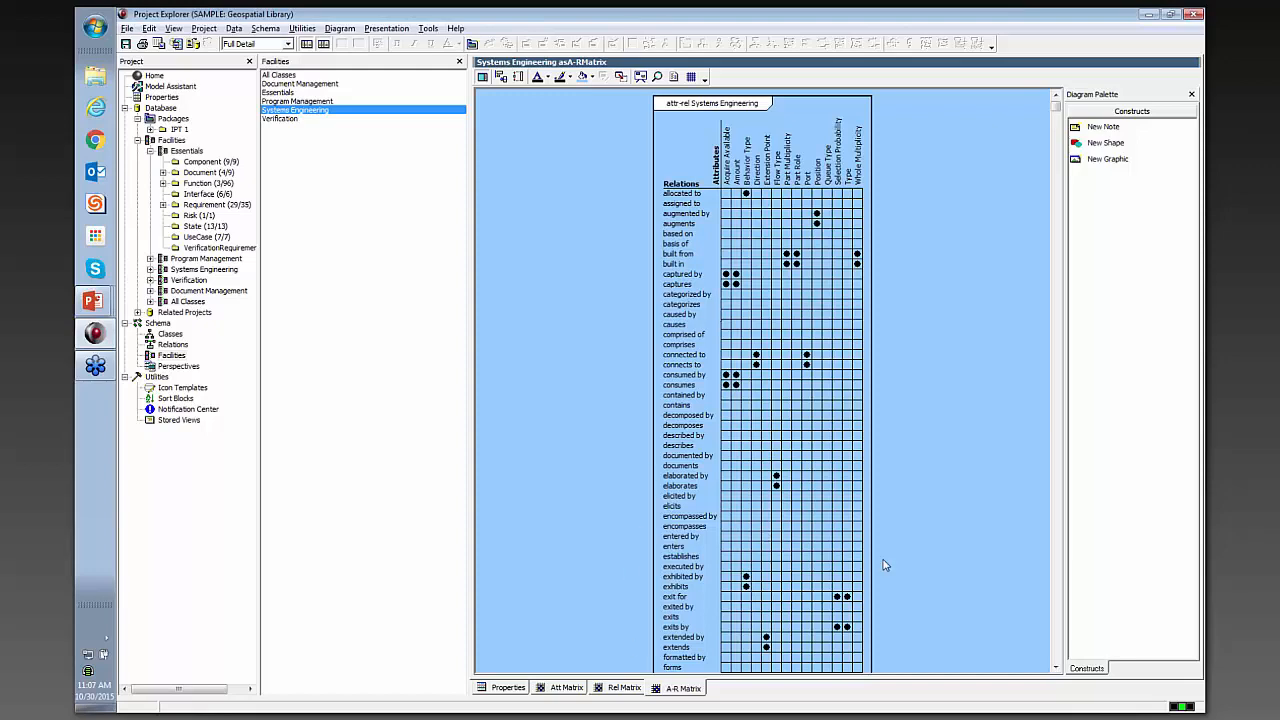
pyautogui.scroll(-10, 881, 564)
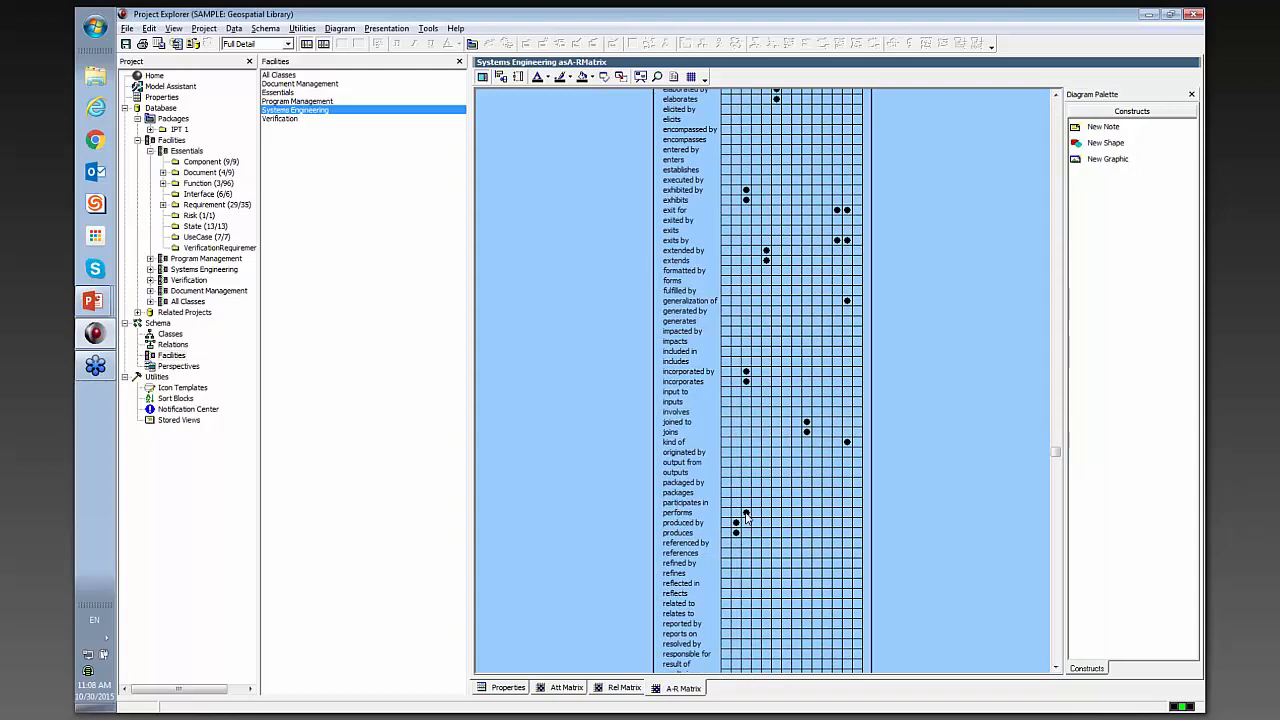
pyautogui.click(745, 514)
pyautogui.scroll(10, 745, 516)
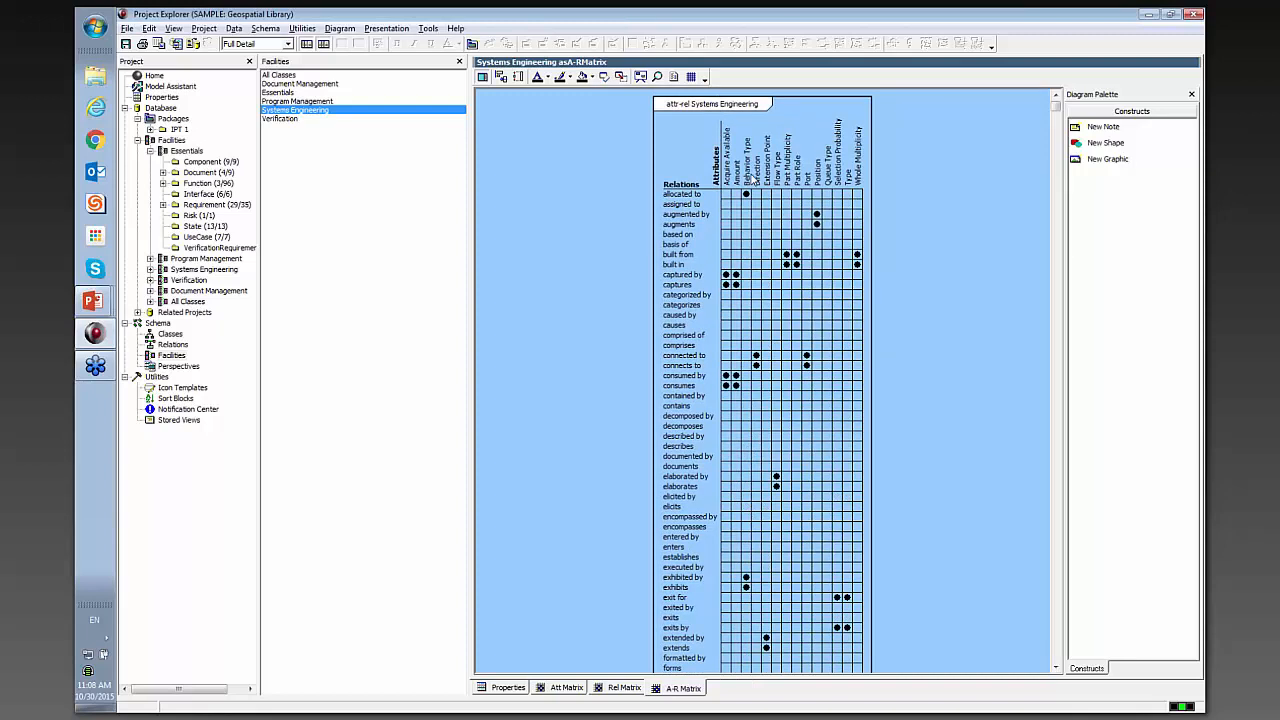
# Step: Open the System Context perspective in the schema and look through its list of classes
pyautogui.click(180, 367)
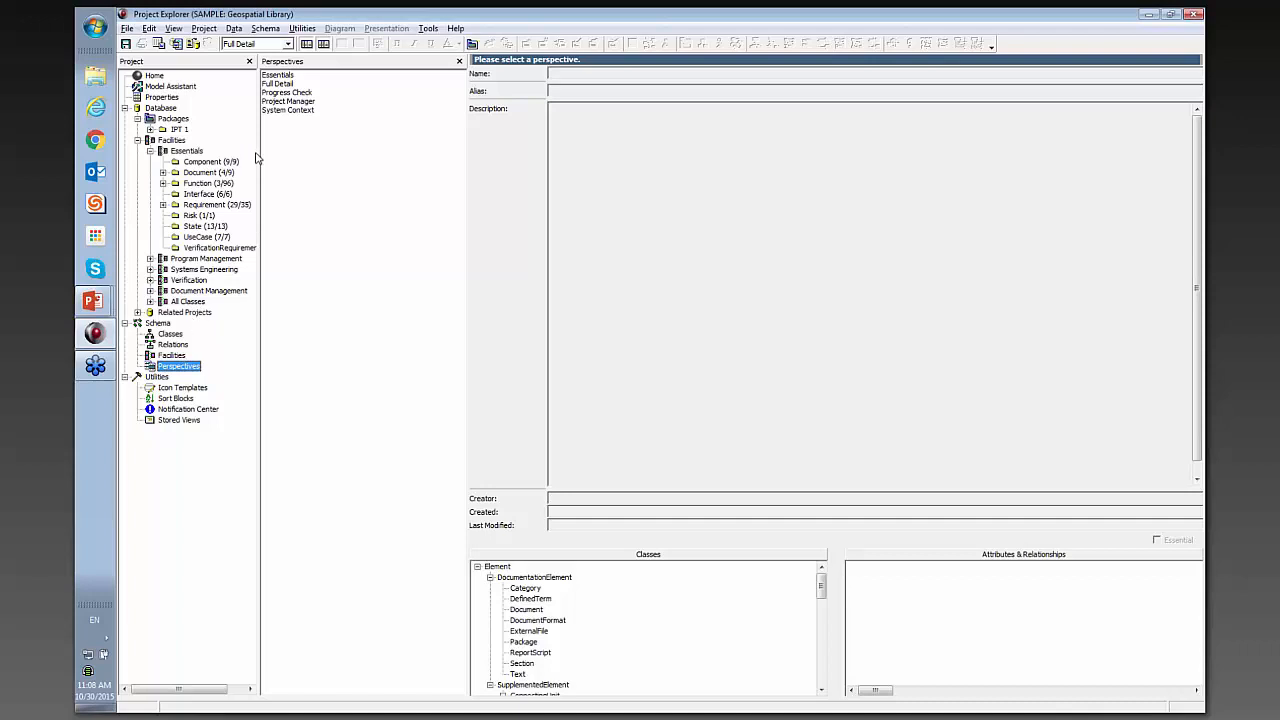
pyautogui.click(287, 110)
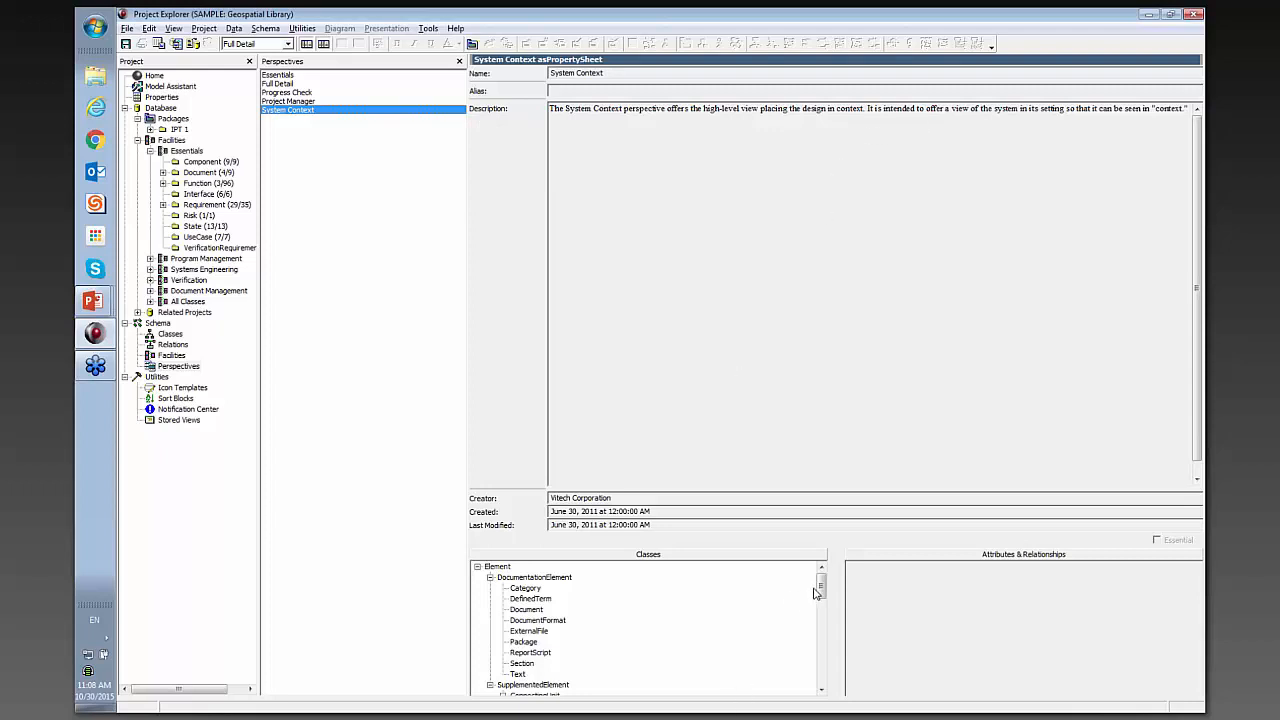
pyautogui.moveTo(821, 587); pyautogui.dragTo(829, 666)
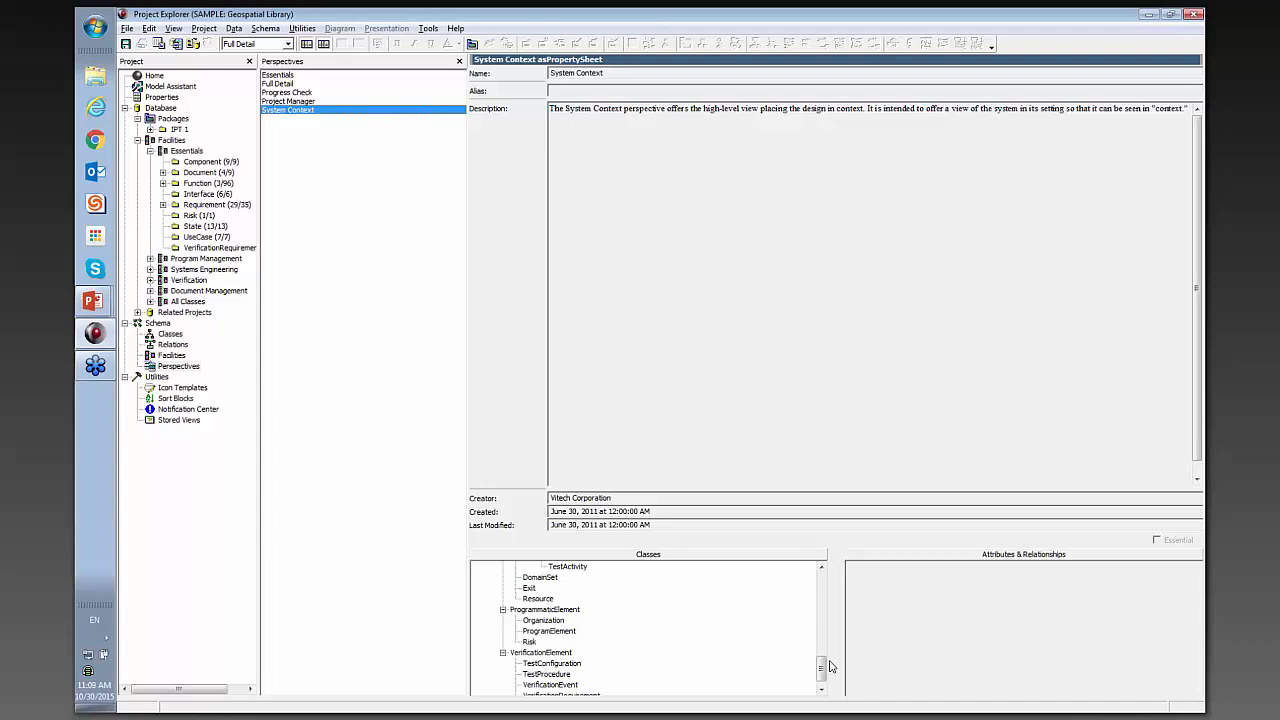
# Step: Enable Display Definitions in the user preferences and show the definition of the Component class's Purpose attribute
pyautogui.click(431, 30)
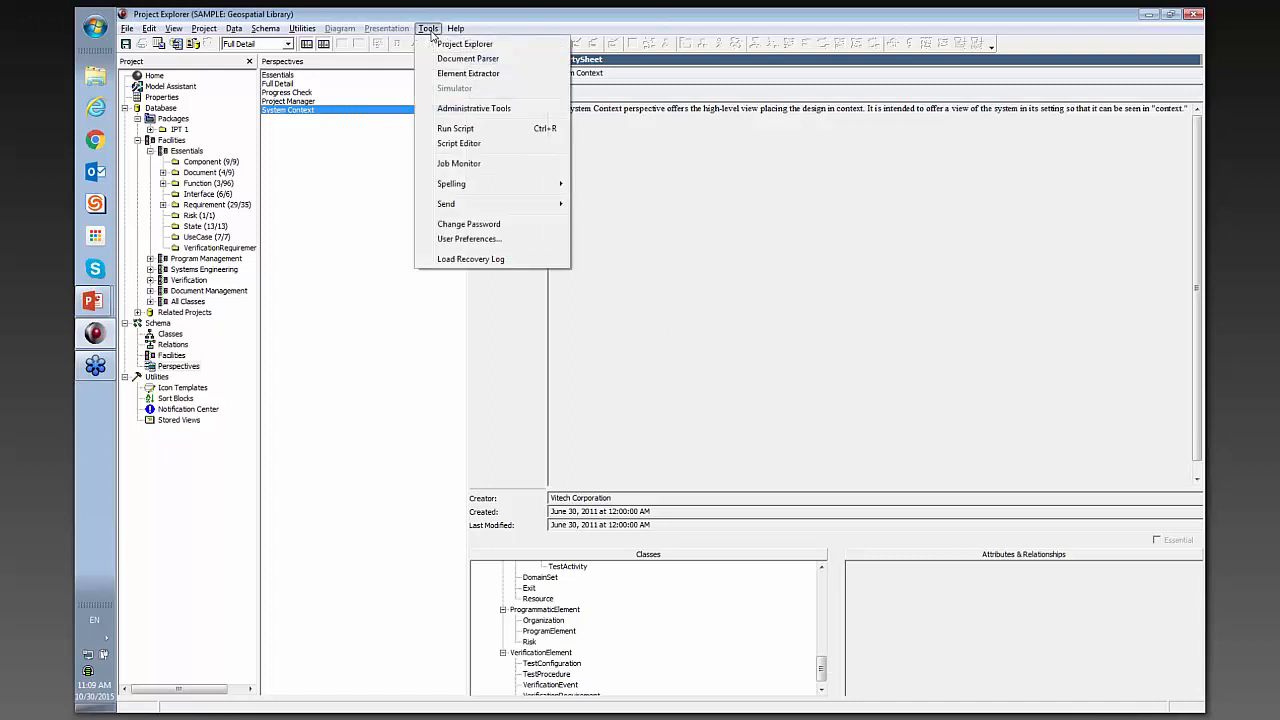
pyautogui.click(488, 240)
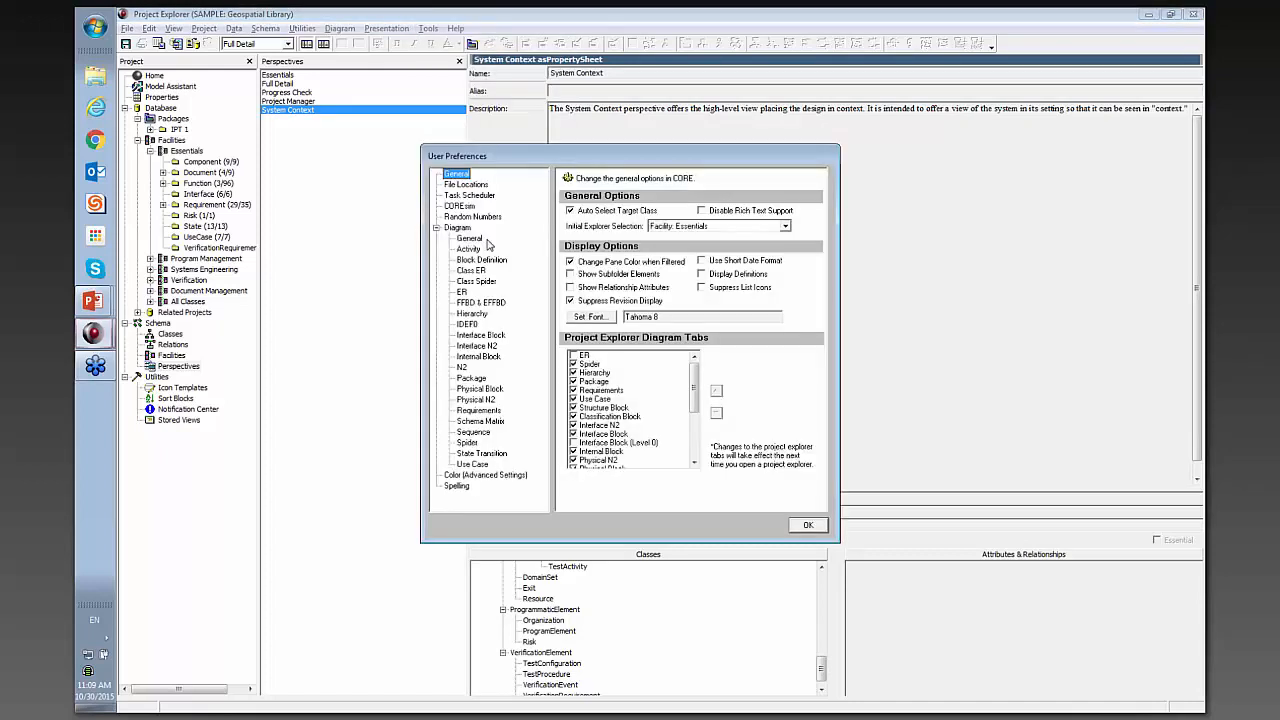
pyautogui.click(704, 276)
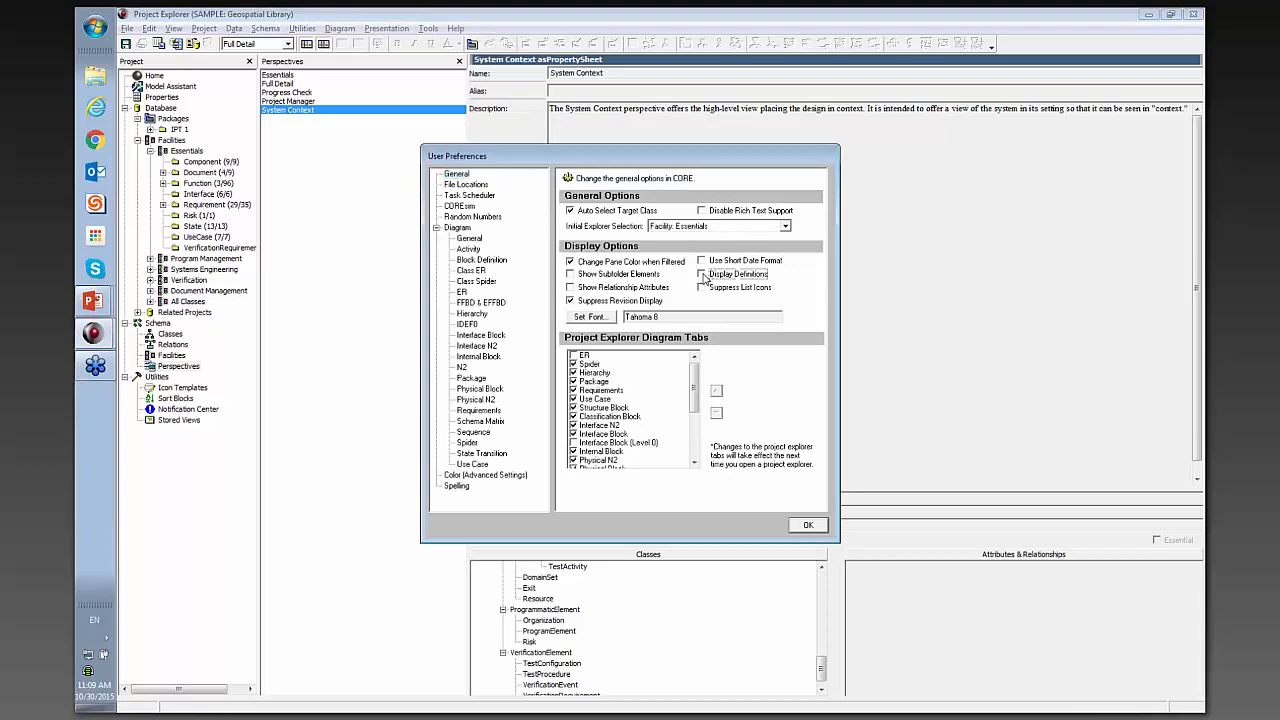
pyautogui.click(807, 525)
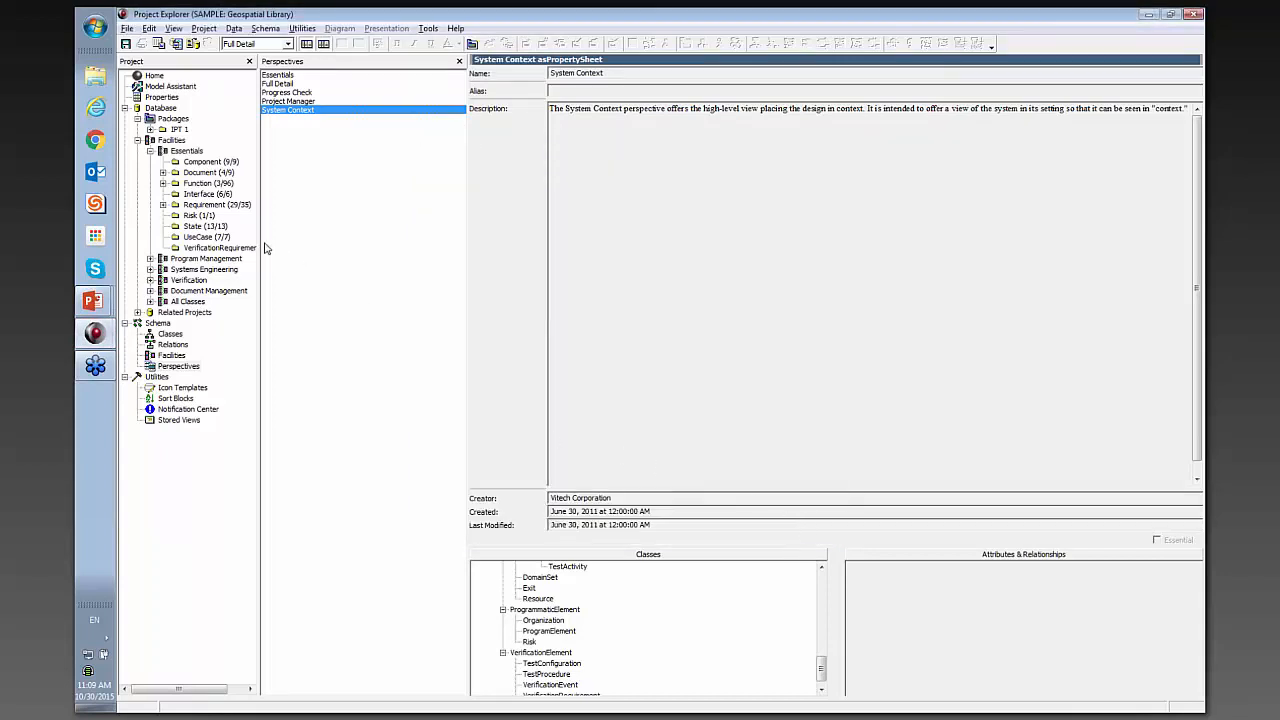
pyautogui.click(213, 165)
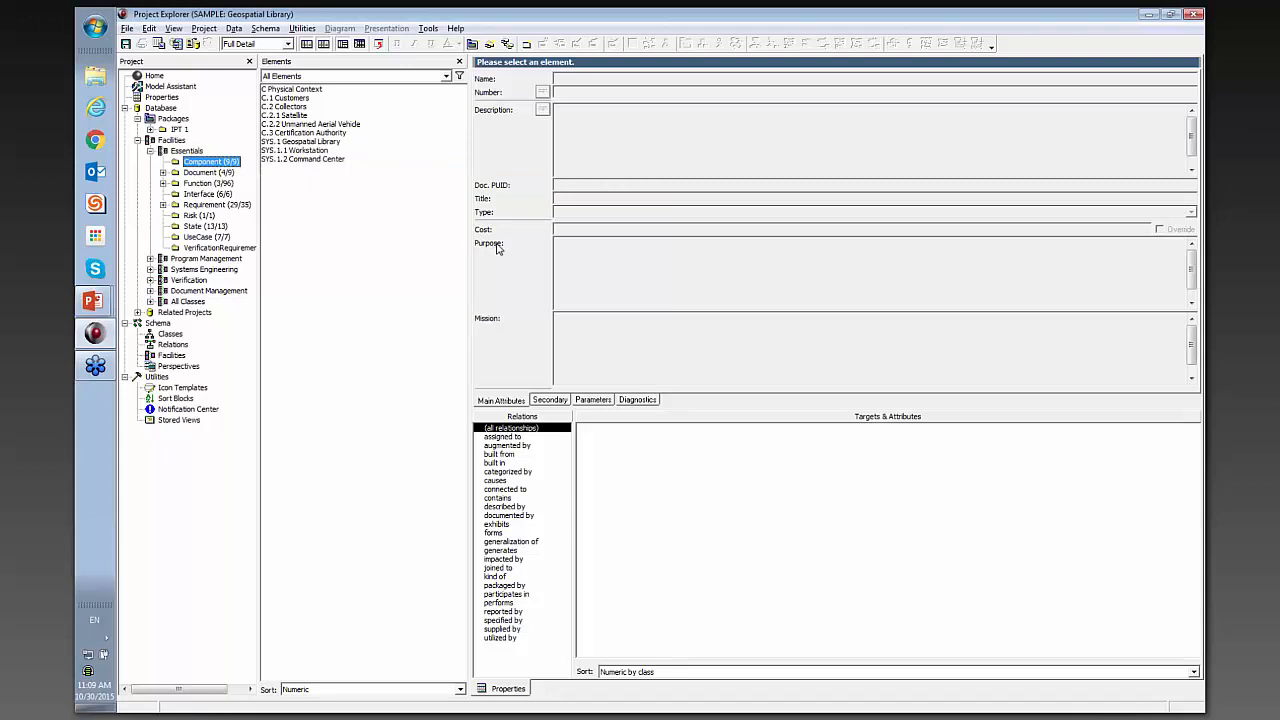
pyautogui.moveTo(491, 247)
# Step: Run the Schema Definition Report v1.2 script
pyautogui.click(430, 29)
pyautogui.click(460, 127)
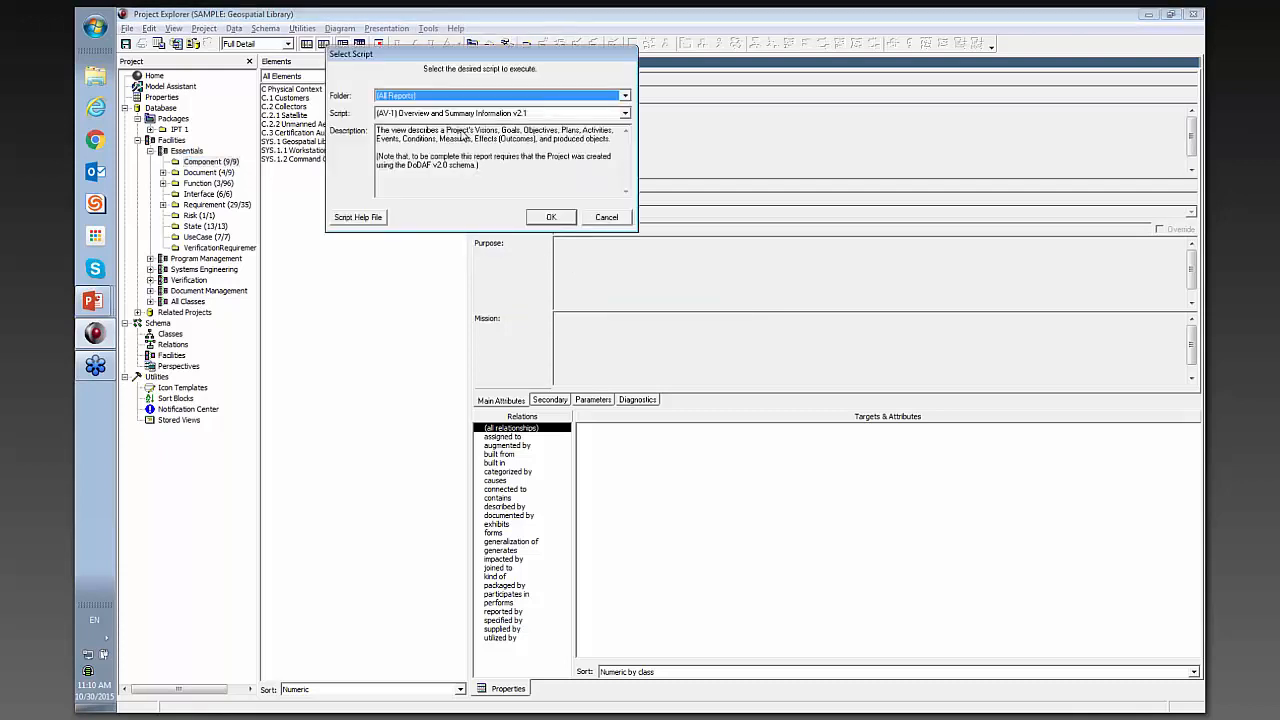
pyautogui.click(460, 112)
pyautogui.scroll(-5, 493, 302)
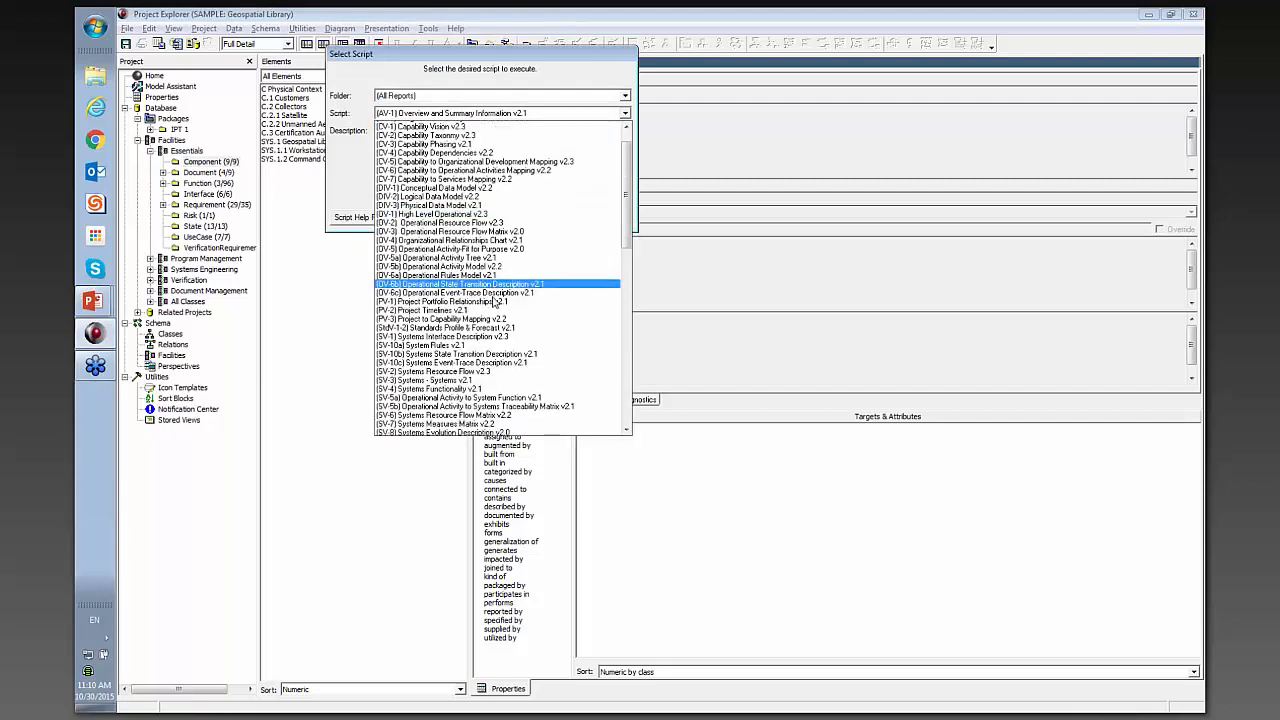
pyautogui.scroll(-3, 493, 302)
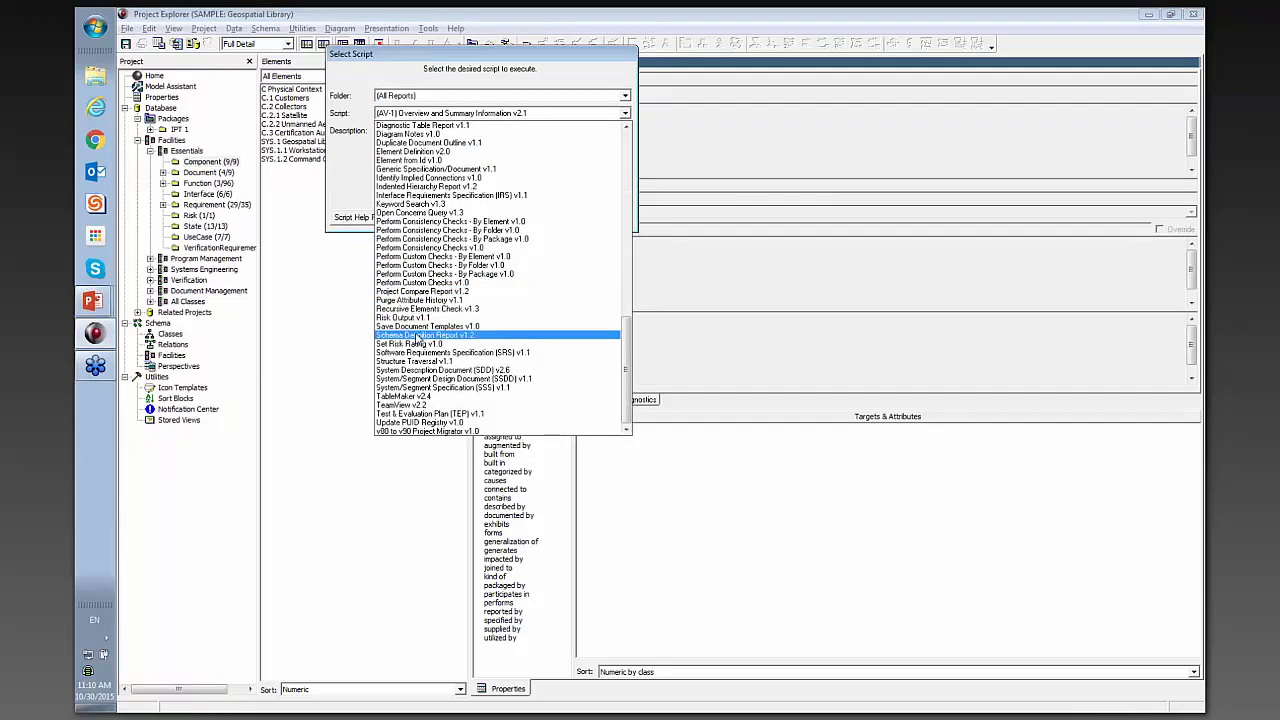
pyautogui.click(418, 335)
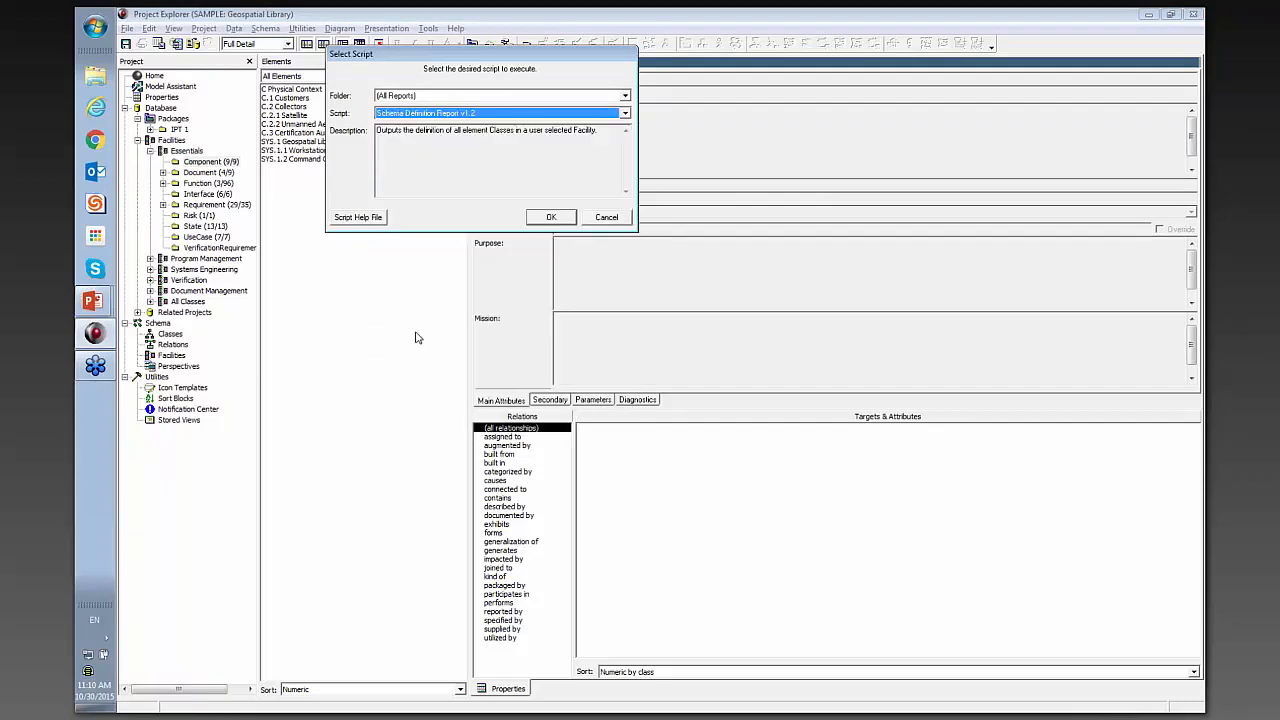
pyautogui.click(549, 214)
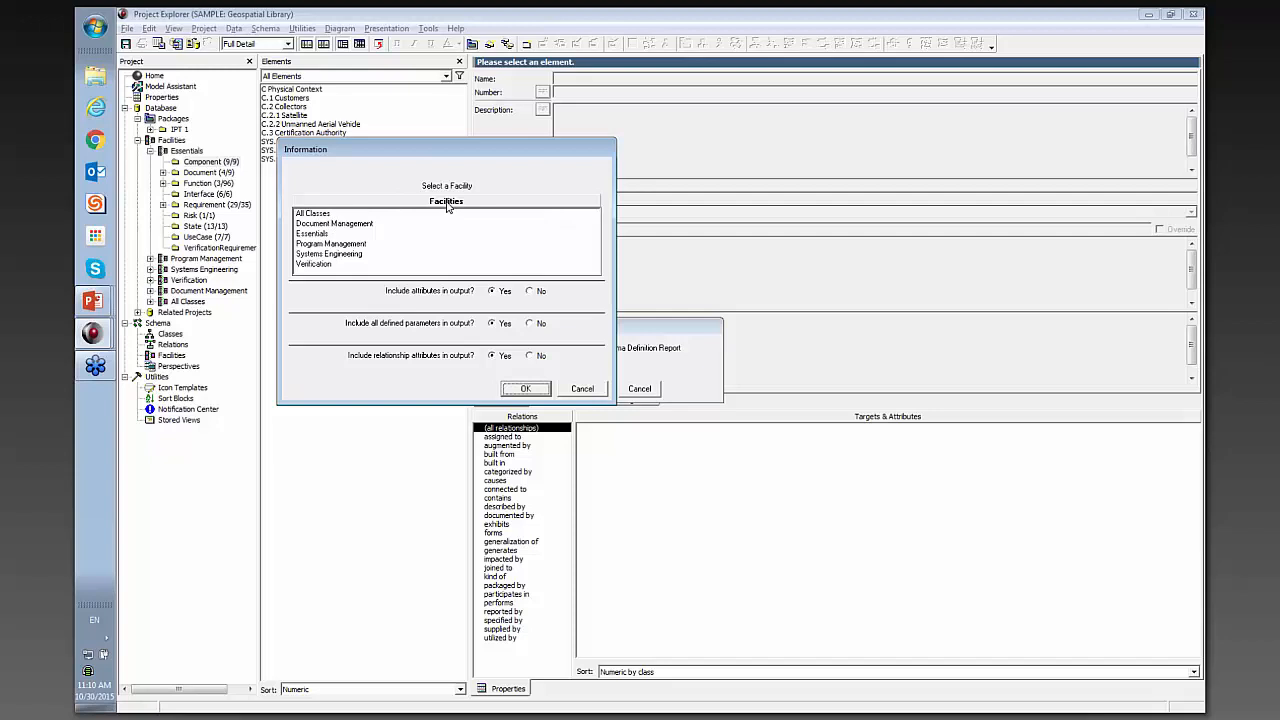
# Step: Generate the report for the All Classes facility and save it as Schema Definition for SAMPLE Geospatial Library_20151030.rtf
pyautogui.click(313, 216)
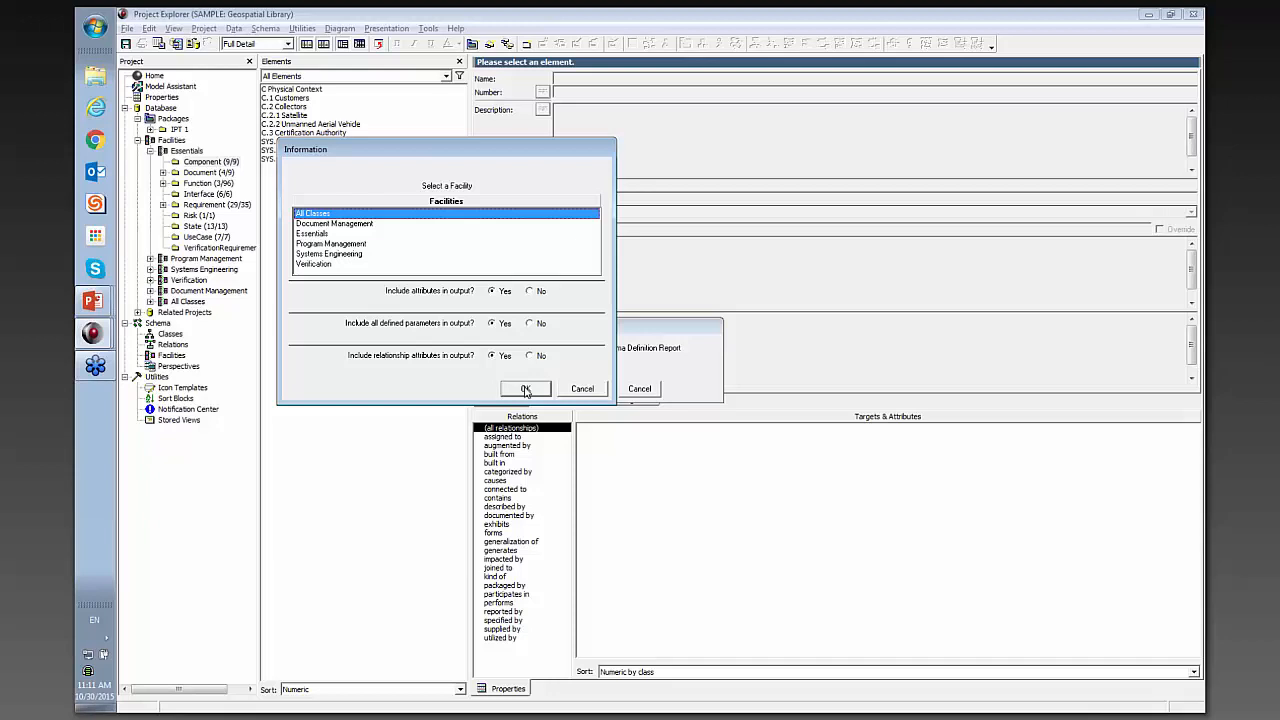
pyautogui.click(525, 389)
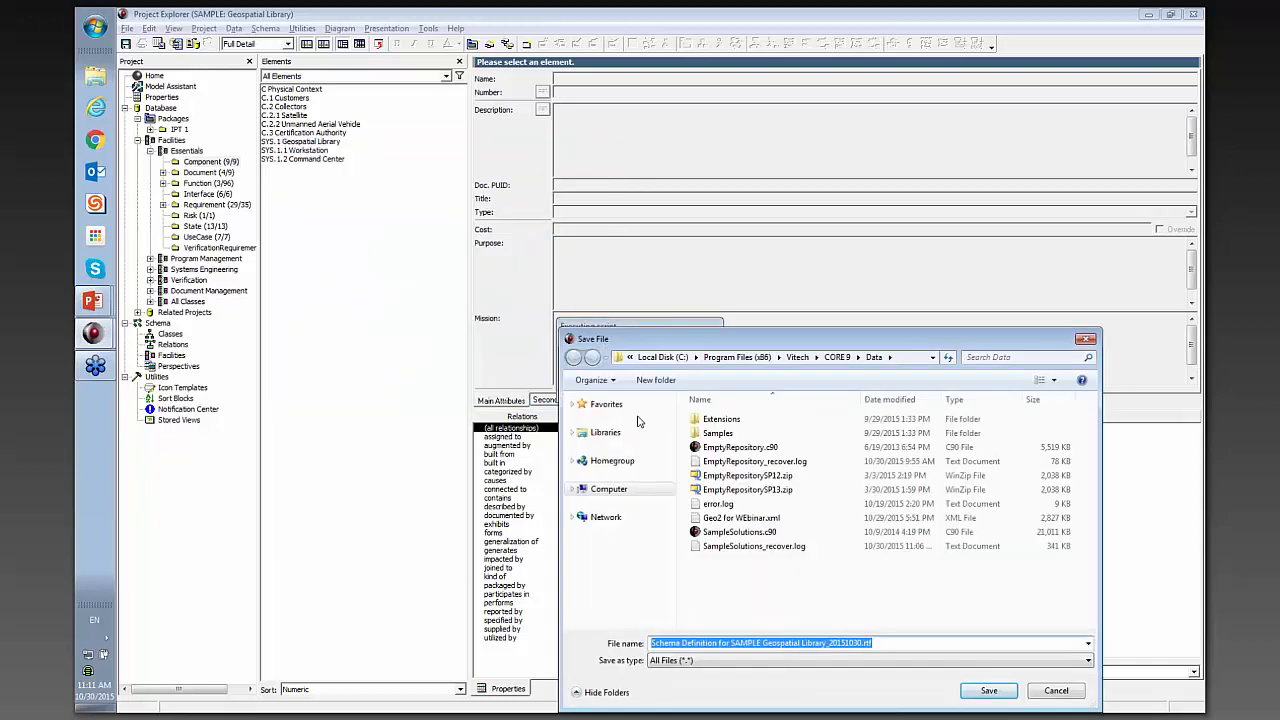
pyautogui.click(848, 356)
pyautogui.doubleClick(740, 515)
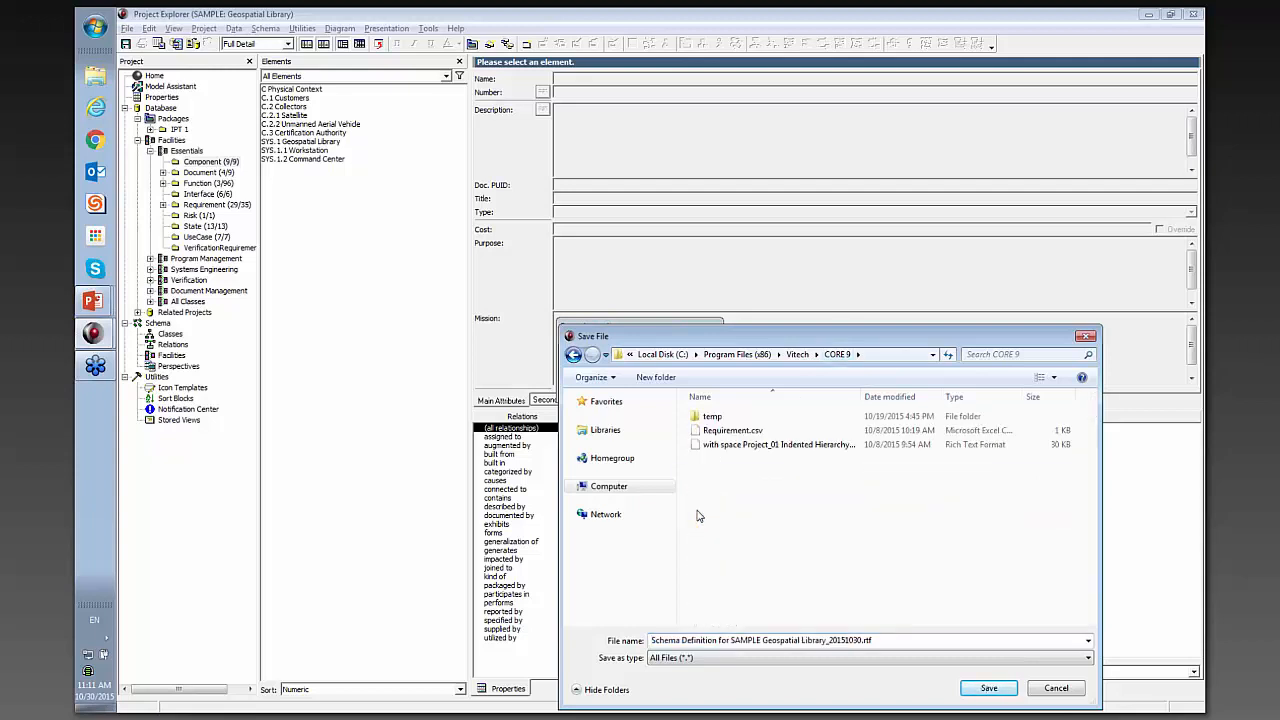
pyautogui.click(985, 690)
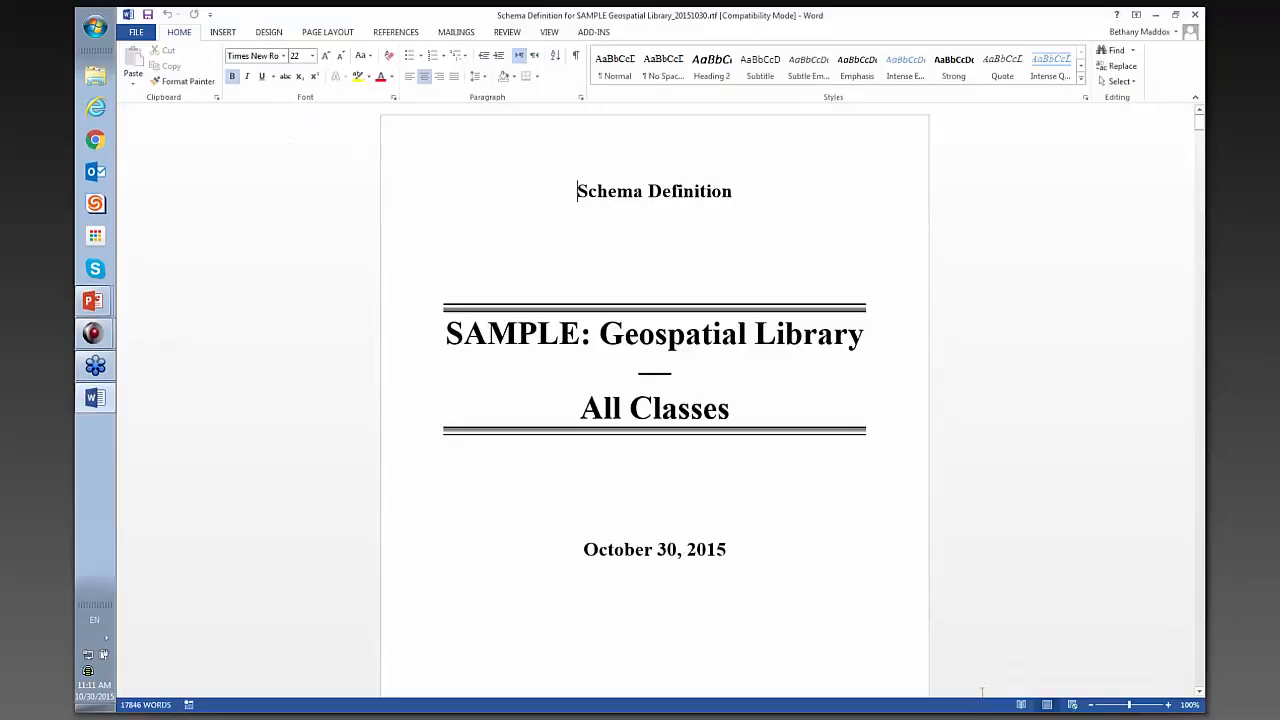
# Step: Look through the class, attribute and relation definitions in the Schema Definition report and close the document
pyautogui.scroll(-3, 666, 485)
pyautogui.scroll(-10, 666, 485)
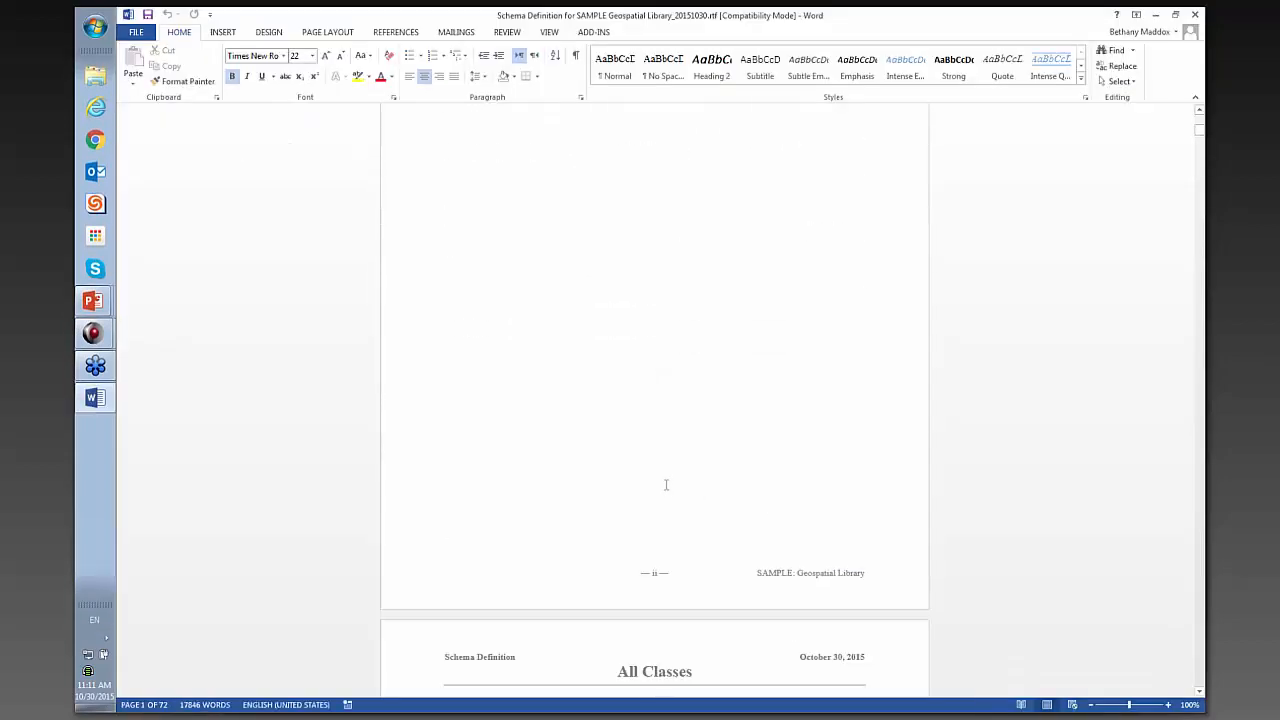
pyautogui.scroll(5, 666, 490)
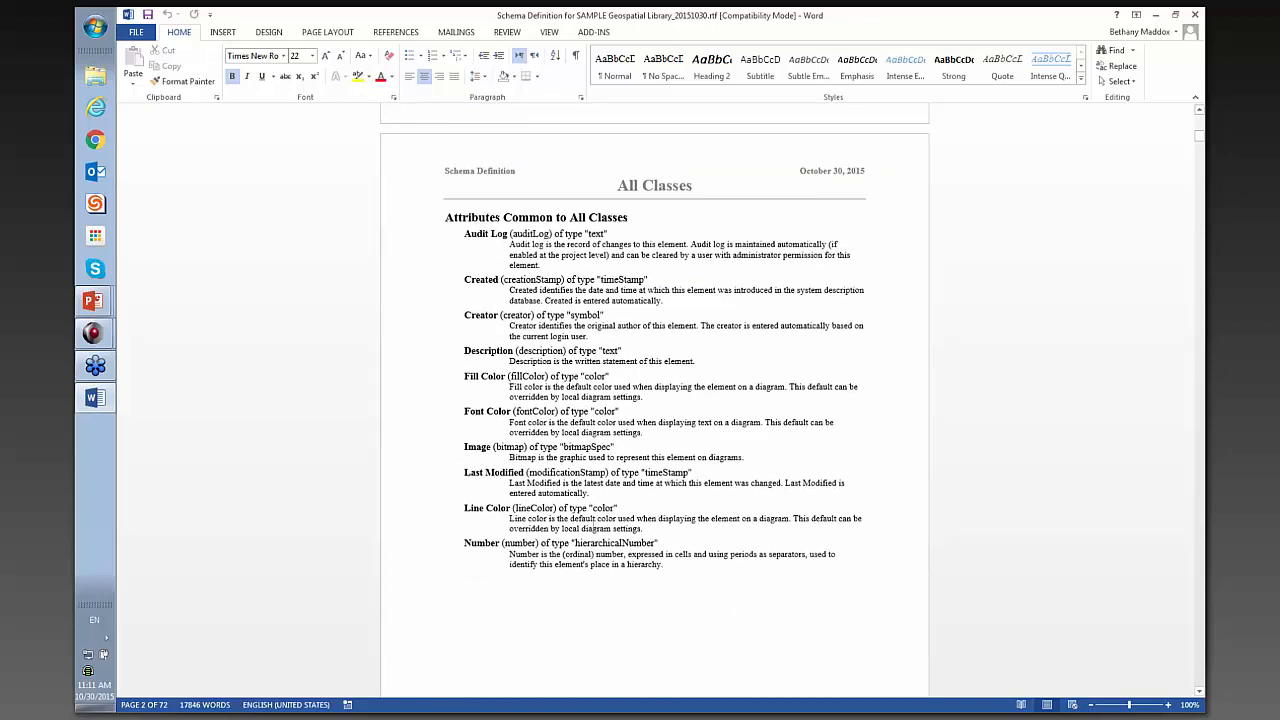
pyautogui.scroll(-12, 595, 523)
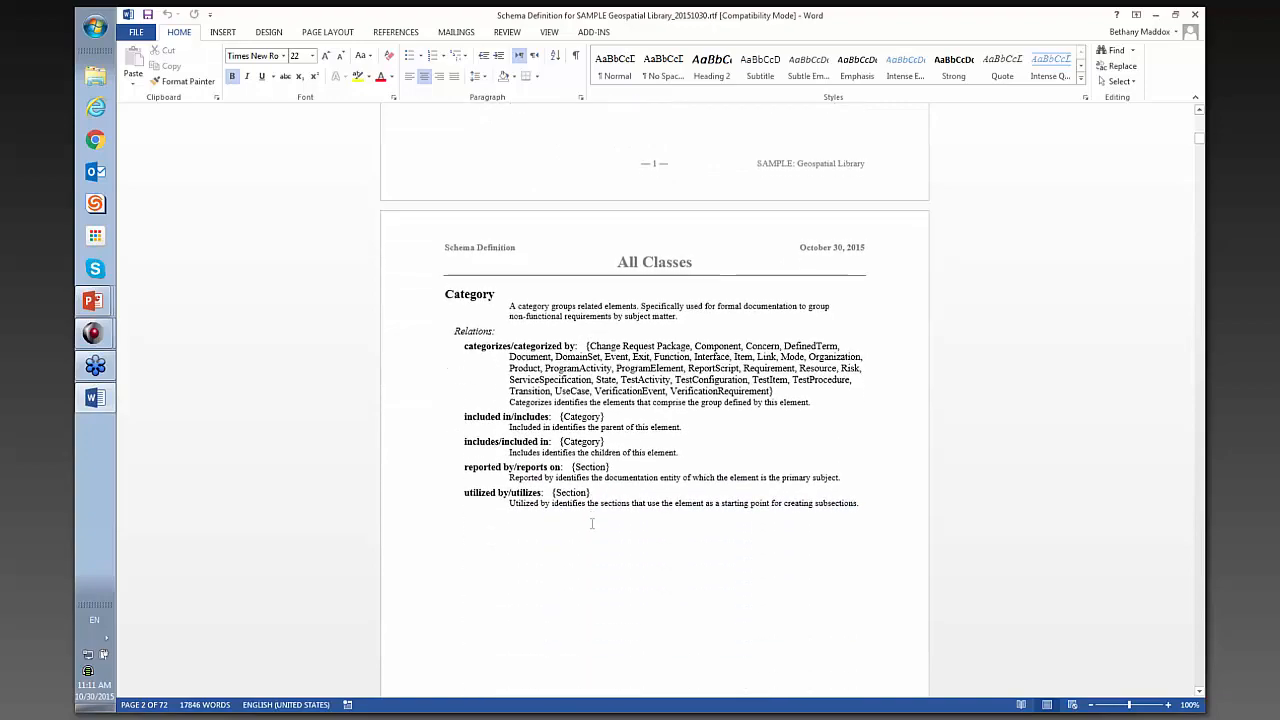
pyautogui.scroll(-20, 592, 523)
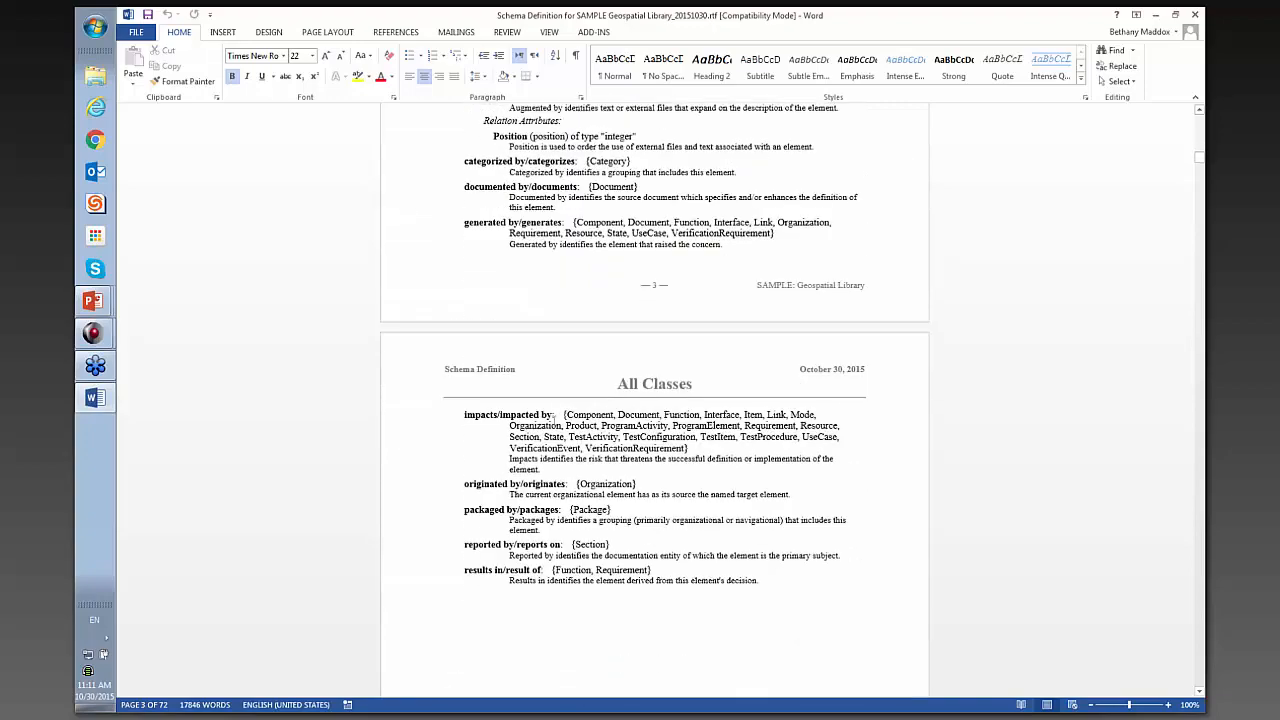
pyautogui.scroll(-15, 554, 418)
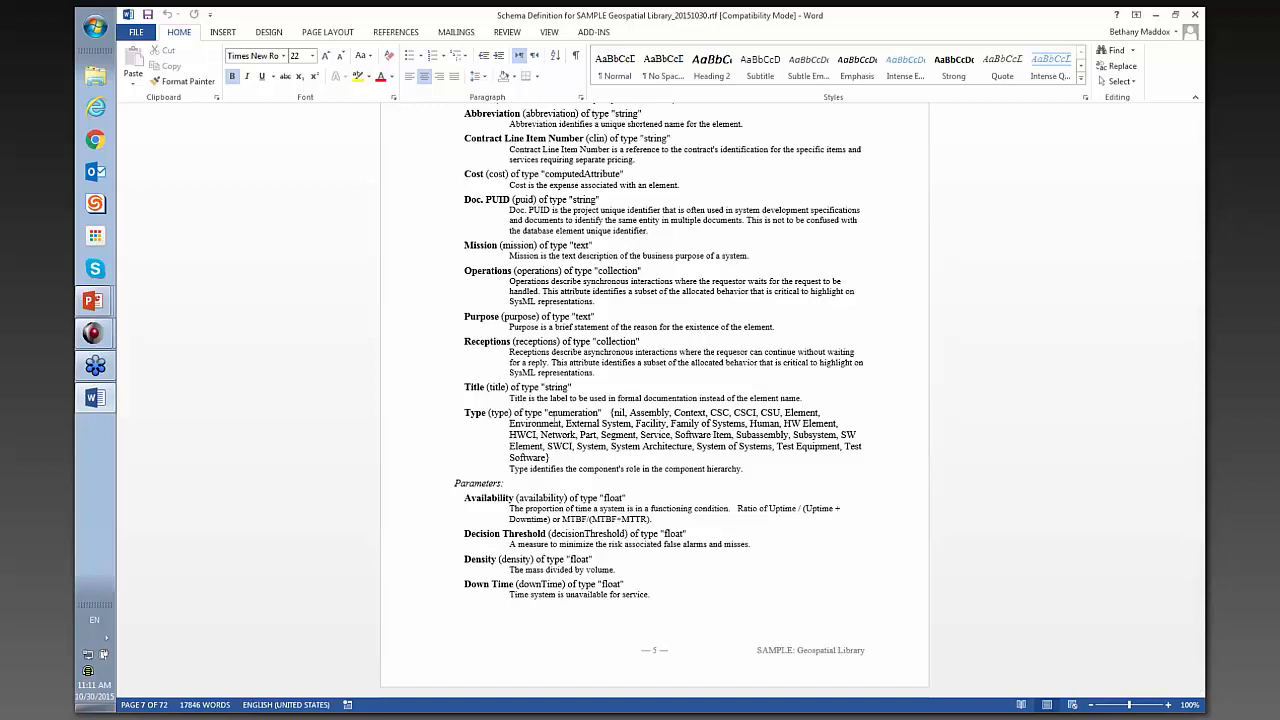
pyautogui.click(1193, 15)
pyautogui.click(644, 391)
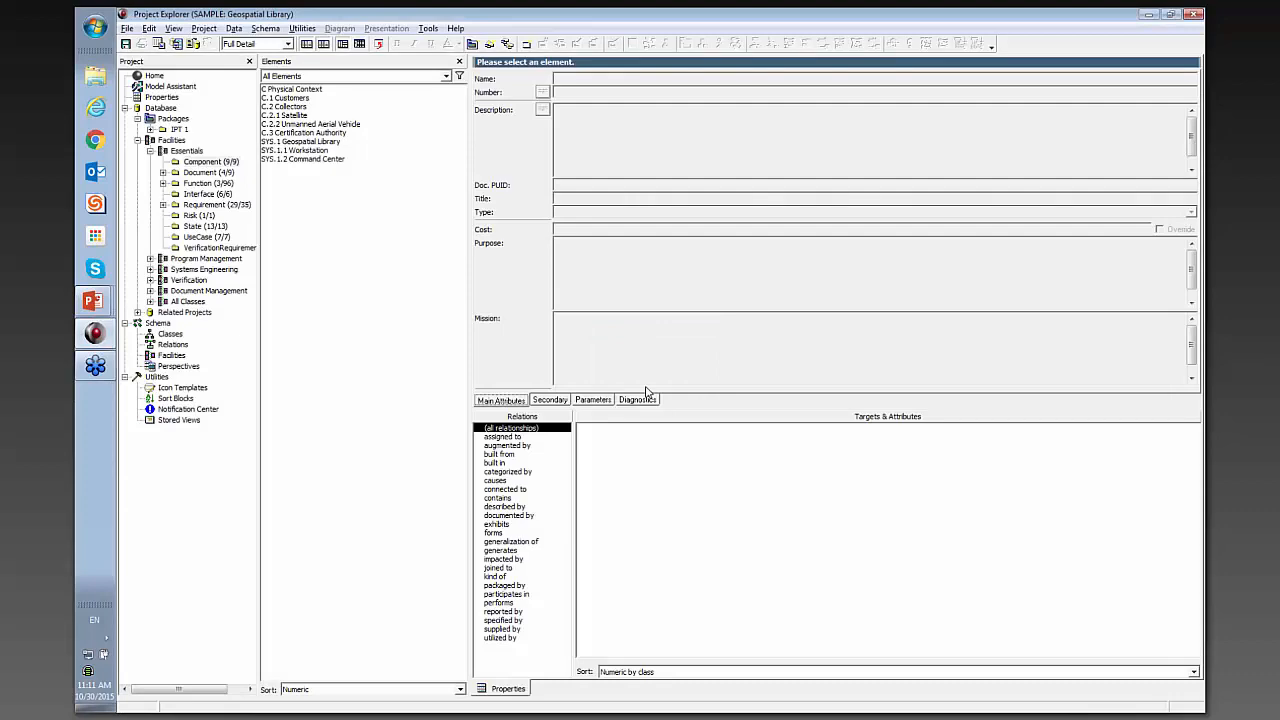
# Step: Switch to the PowerPoint slide show and advance to the Changing the schema slide
pyautogui.hotkey('alt', 'Tab')
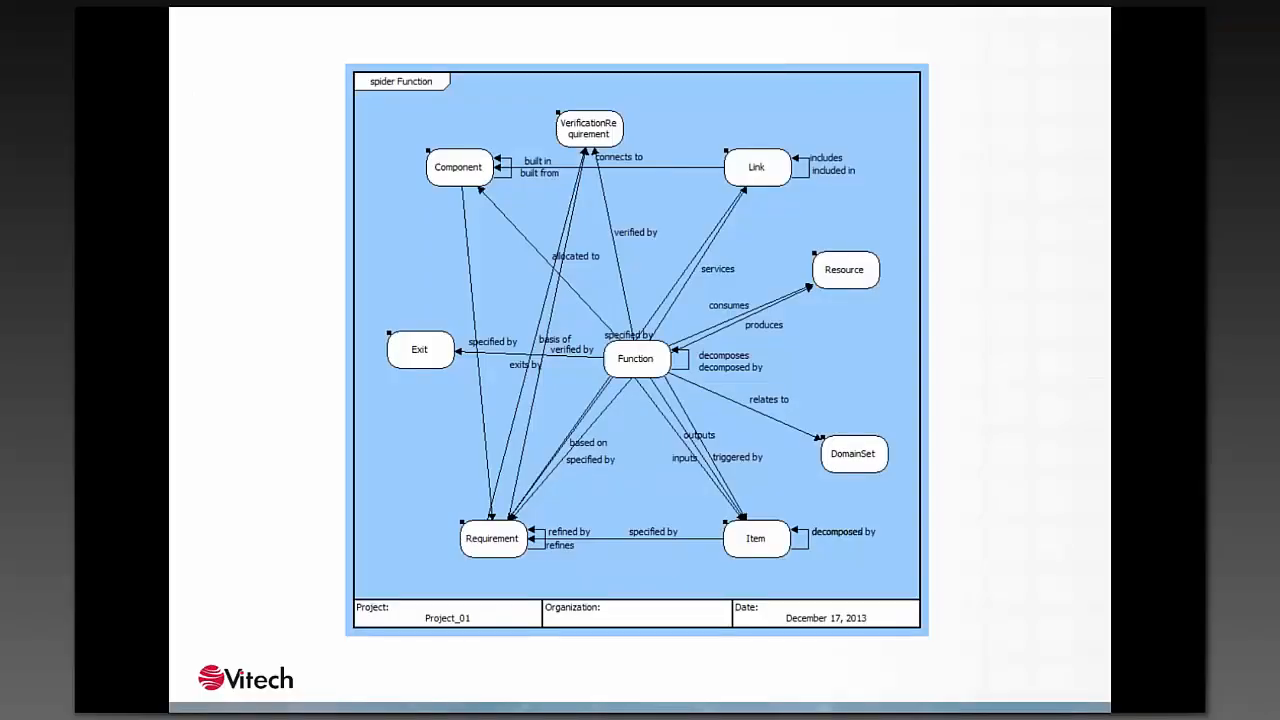
pyautogui.click(560, 149)
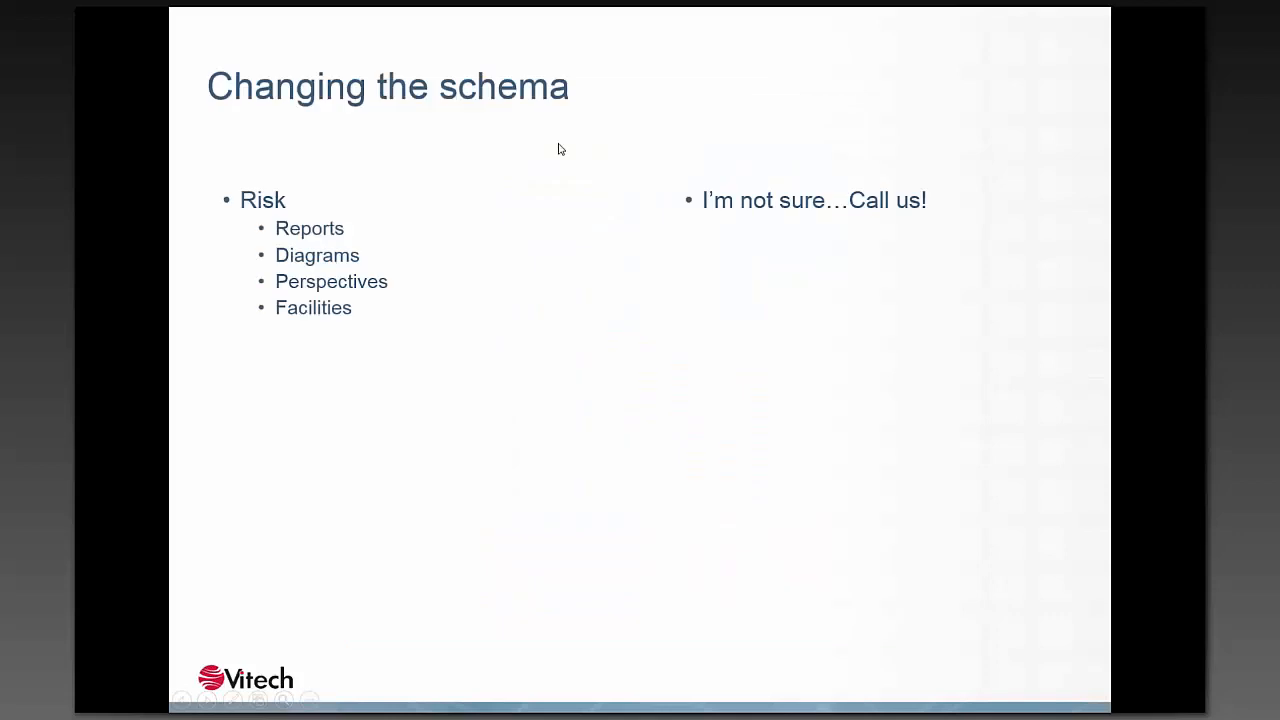
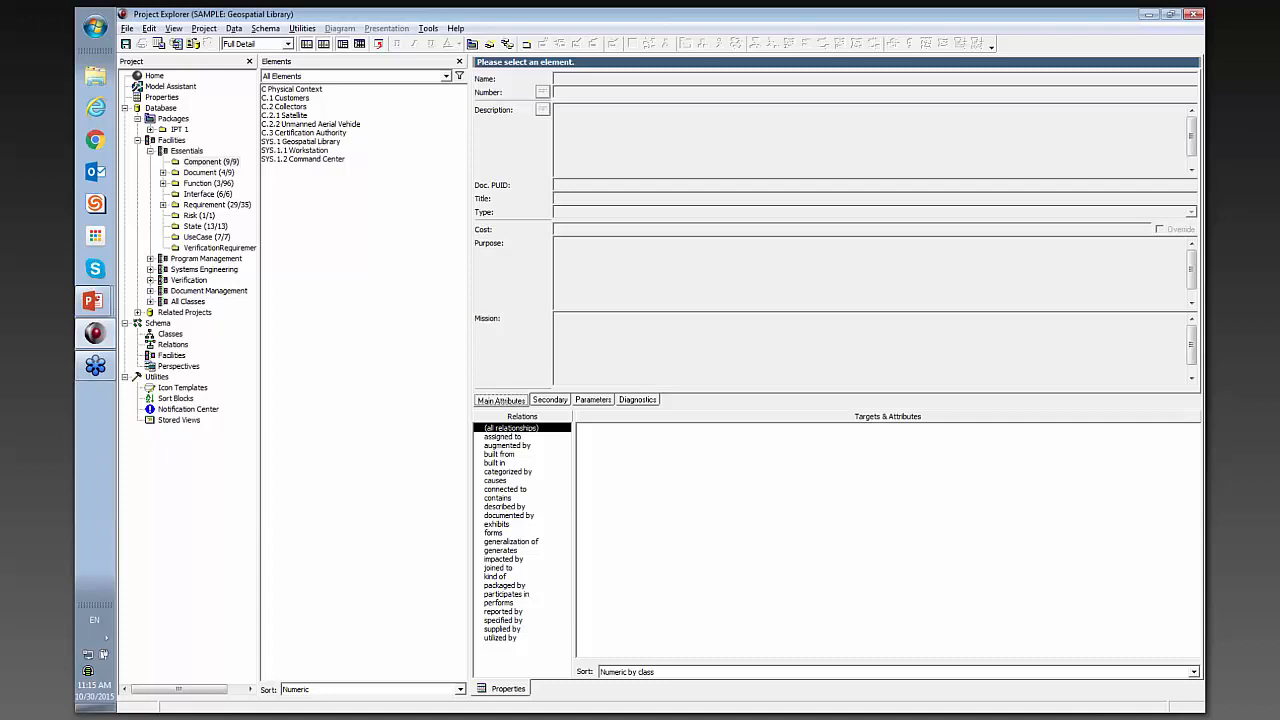
# Step: Shift the SAMPLE: Geospatial Library project to schema mode without exporting the database
pyautogui.click(205, 30)
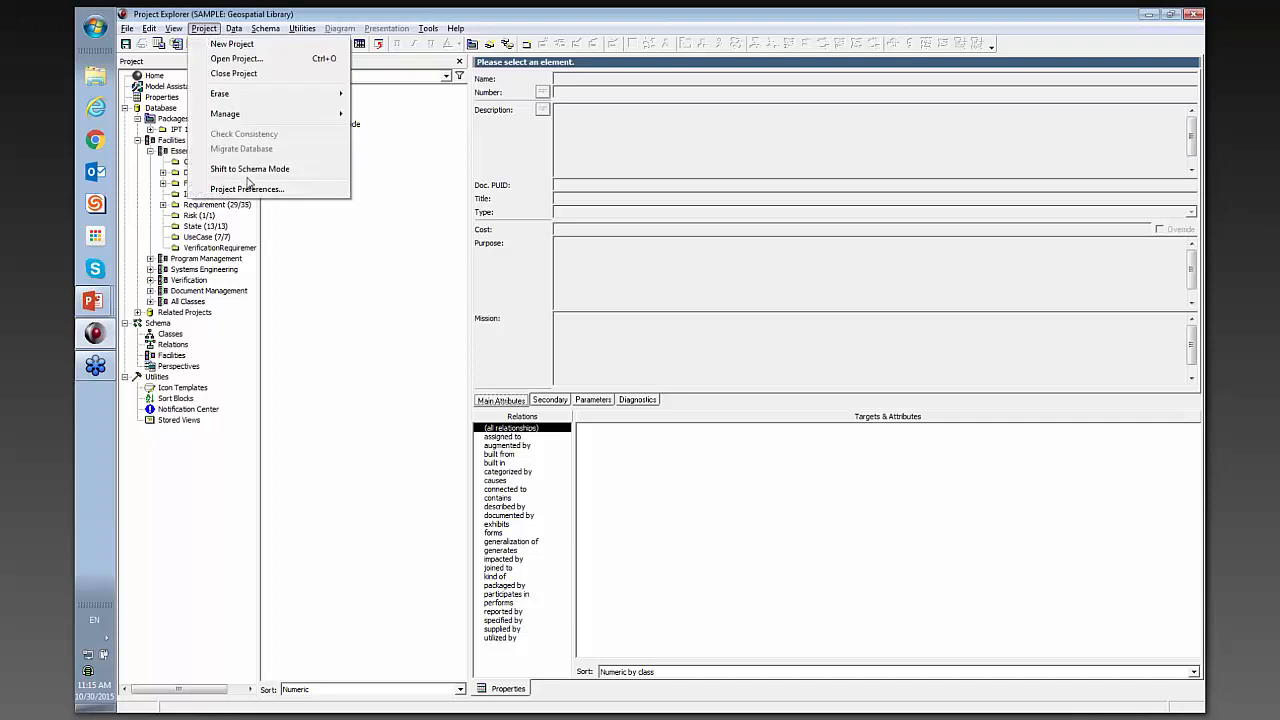
pyautogui.click(248, 169)
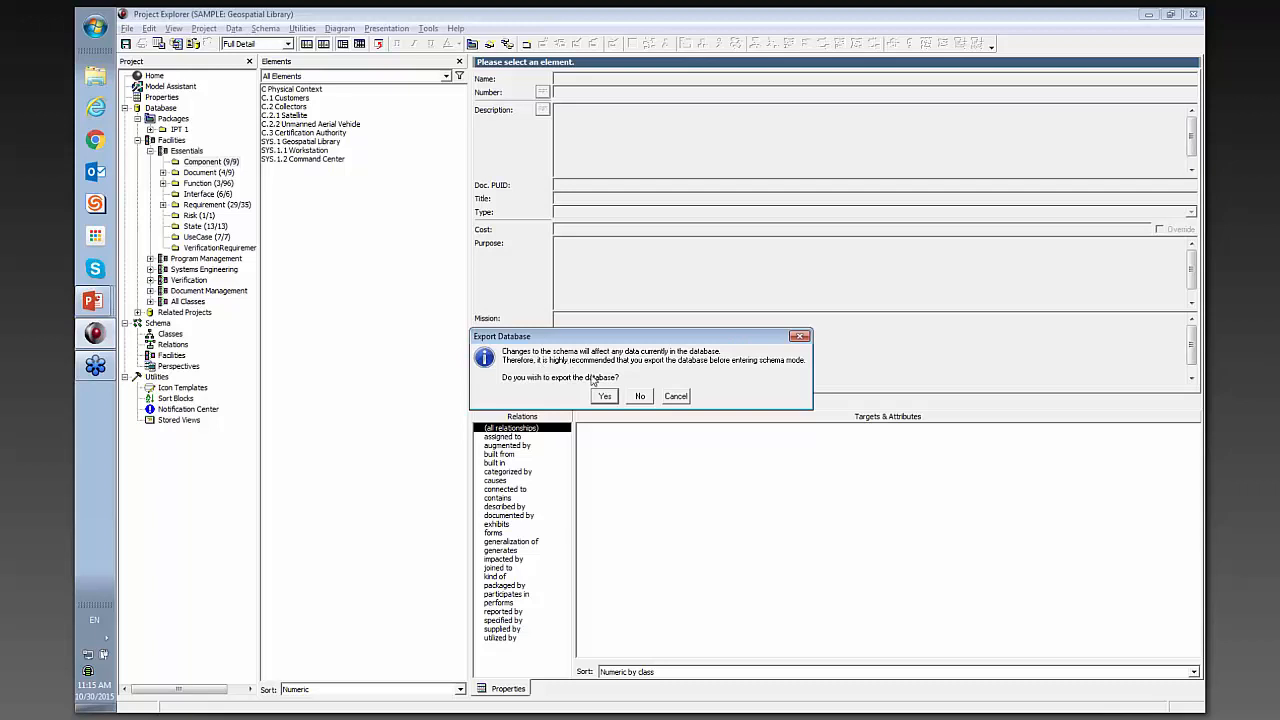
pyautogui.click(639, 399)
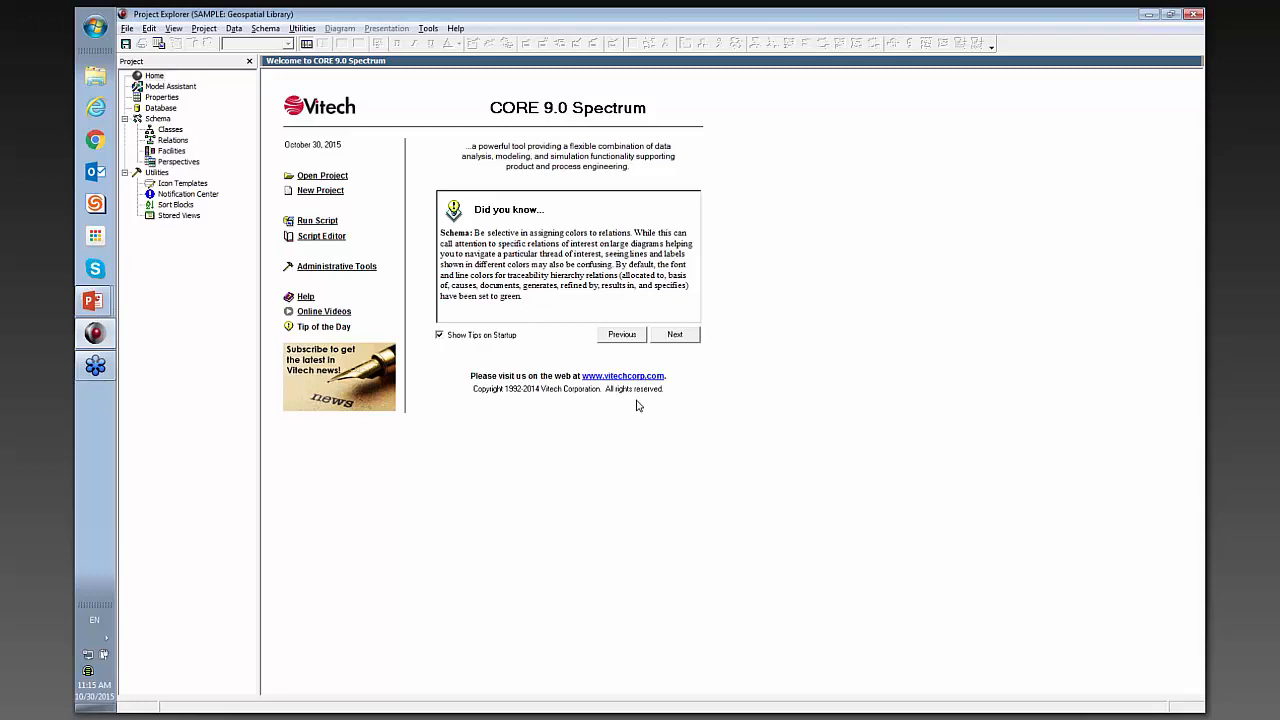
# Step: Create a new subclass of the ImplementationUnit class in the schema, keeping the default name
pyautogui.click(163, 130)
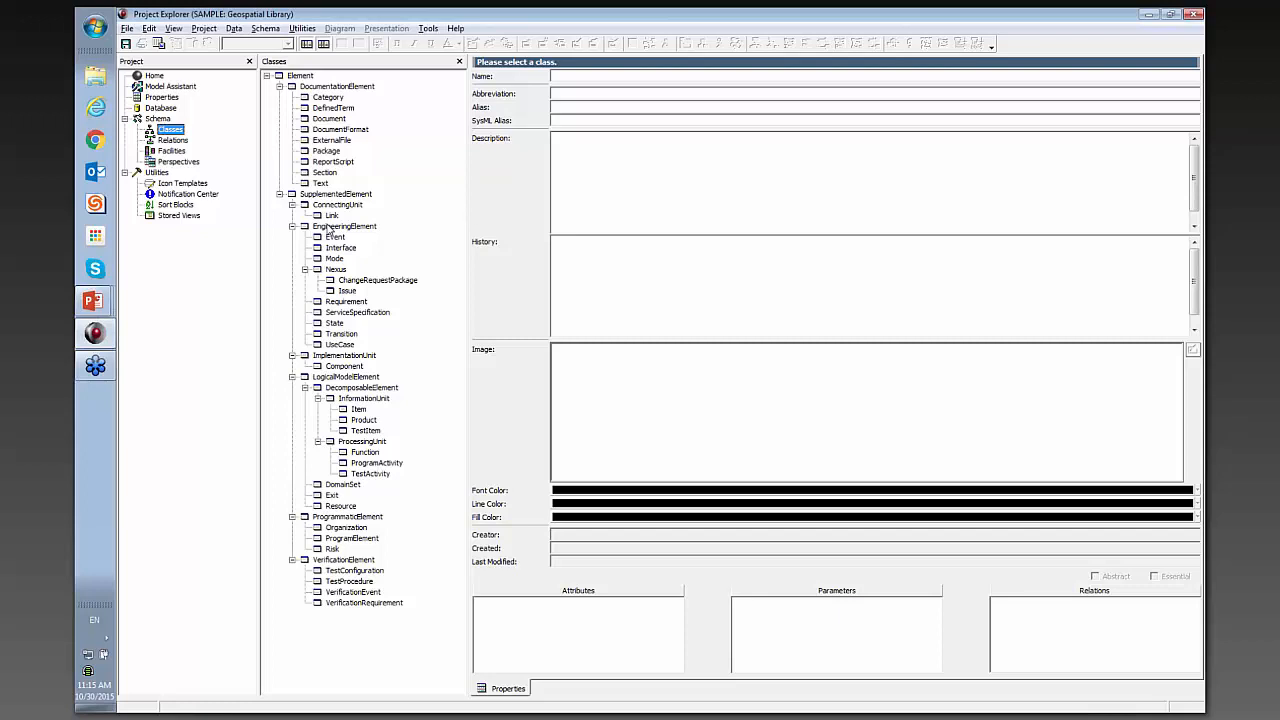
pyautogui.click(340, 367)
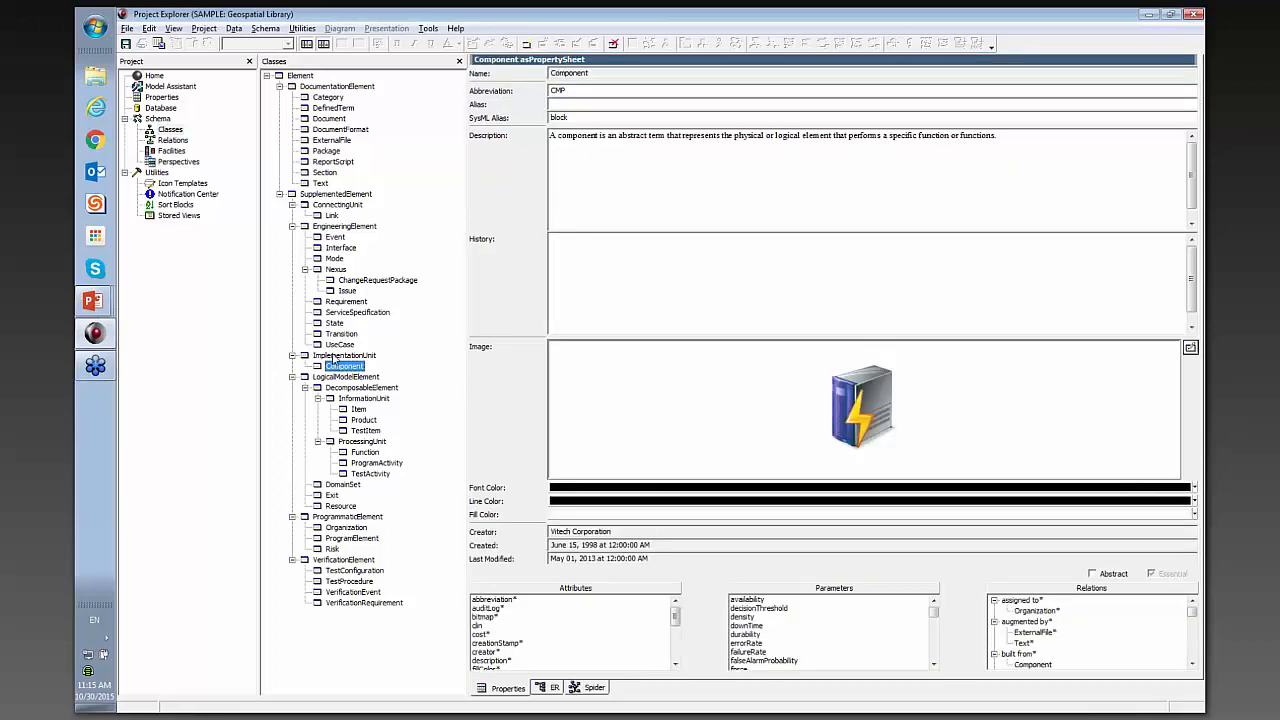
pyautogui.click(336, 356)
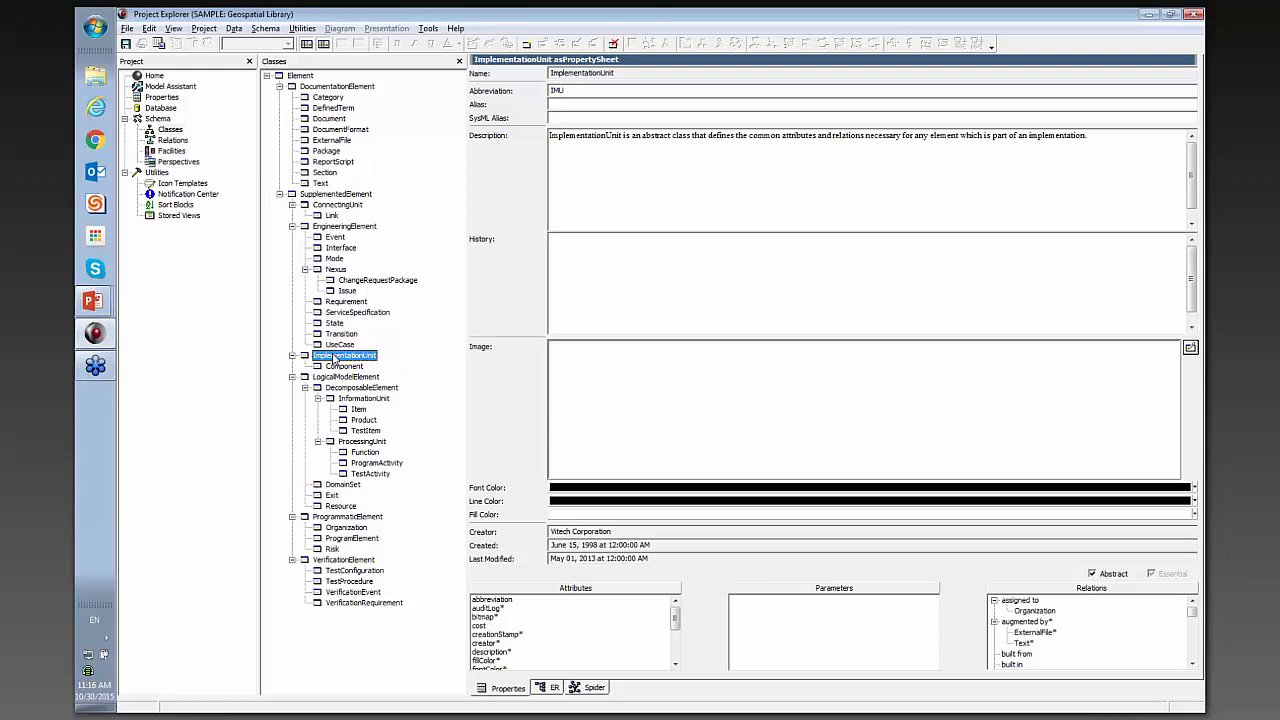
pyautogui.rightClick(331, 362)
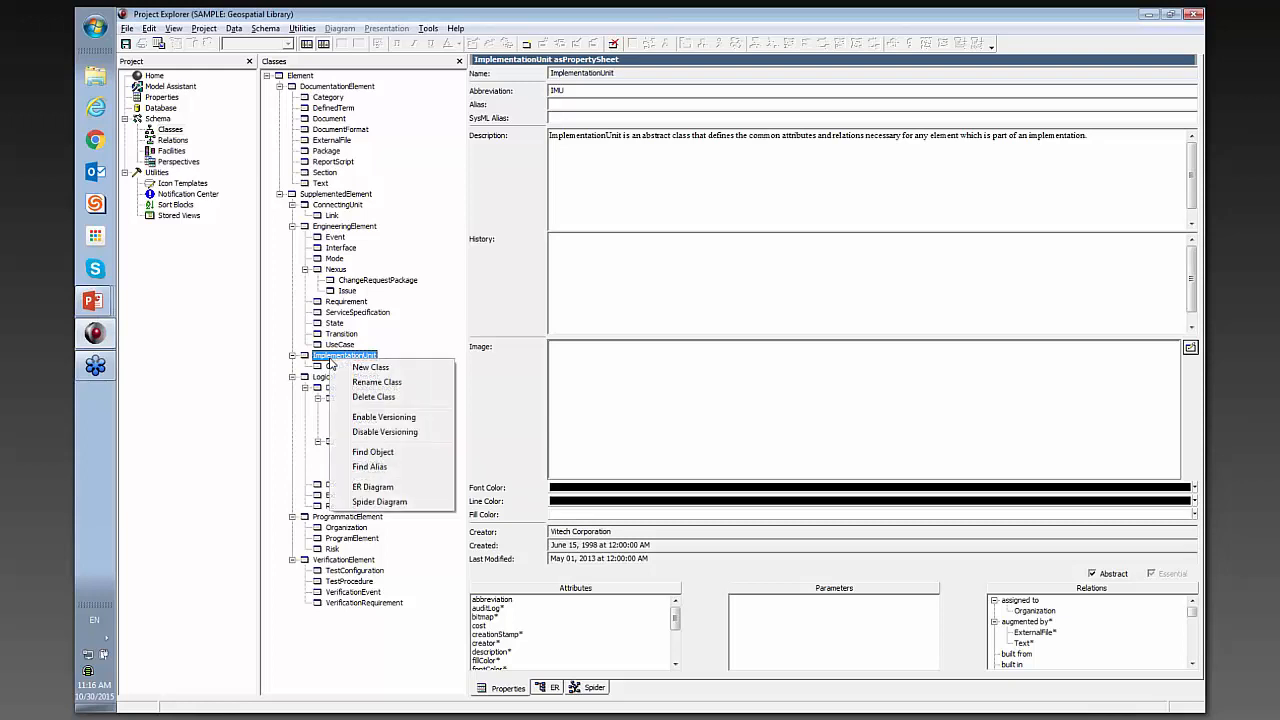
pyautogui.click(370, 367)
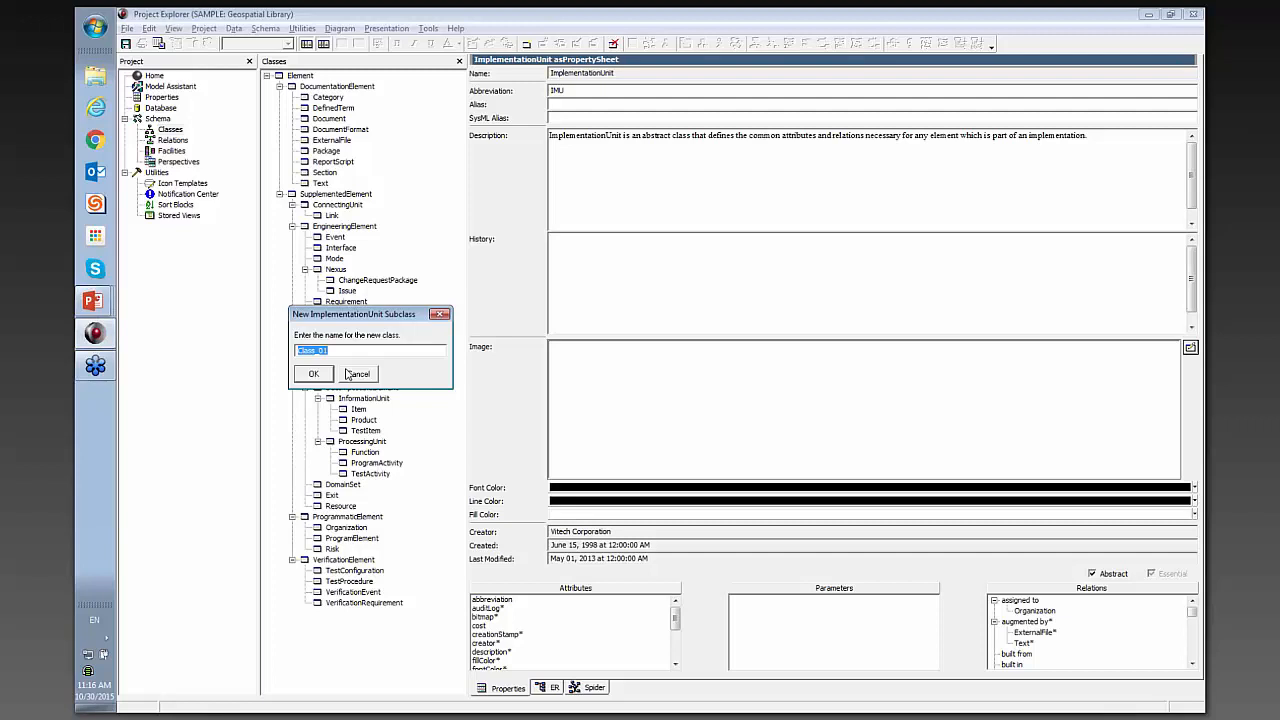
pyautogui.click(313, 374)
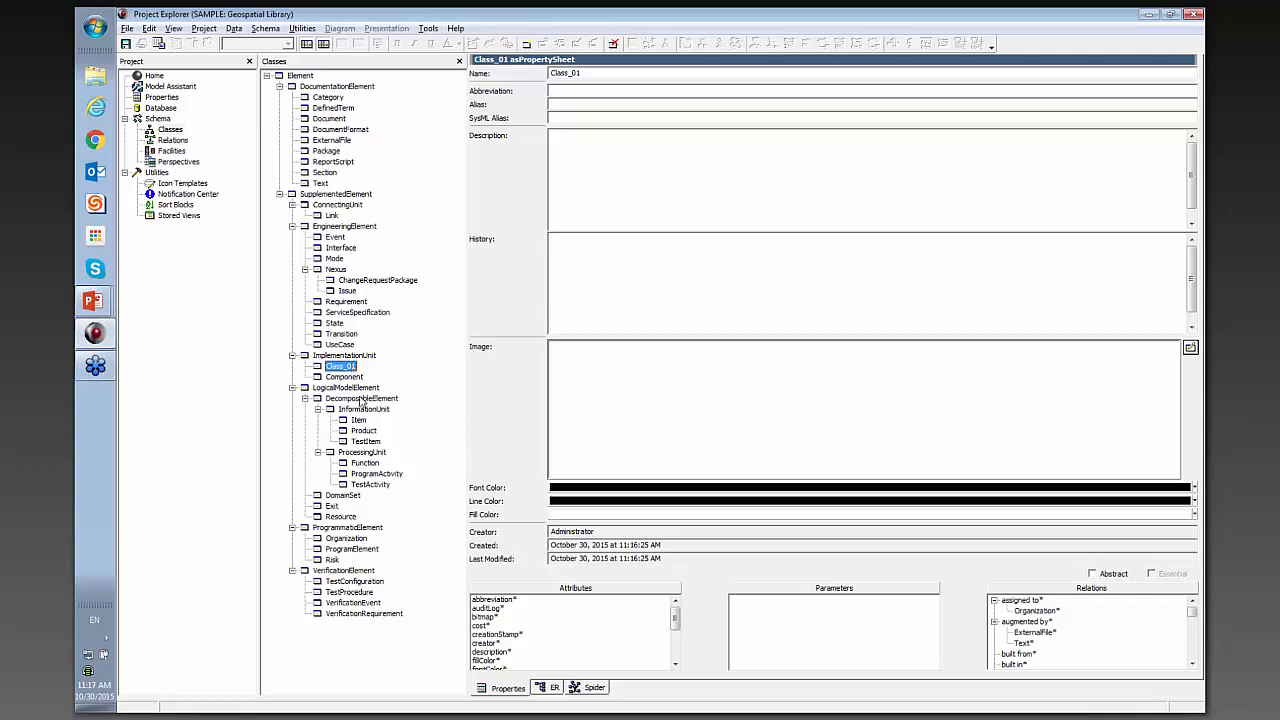
# Step: Try to shift the project to database mode and review the error log for Class_01 in the consistency checker
pyautogui.click(202, 29)
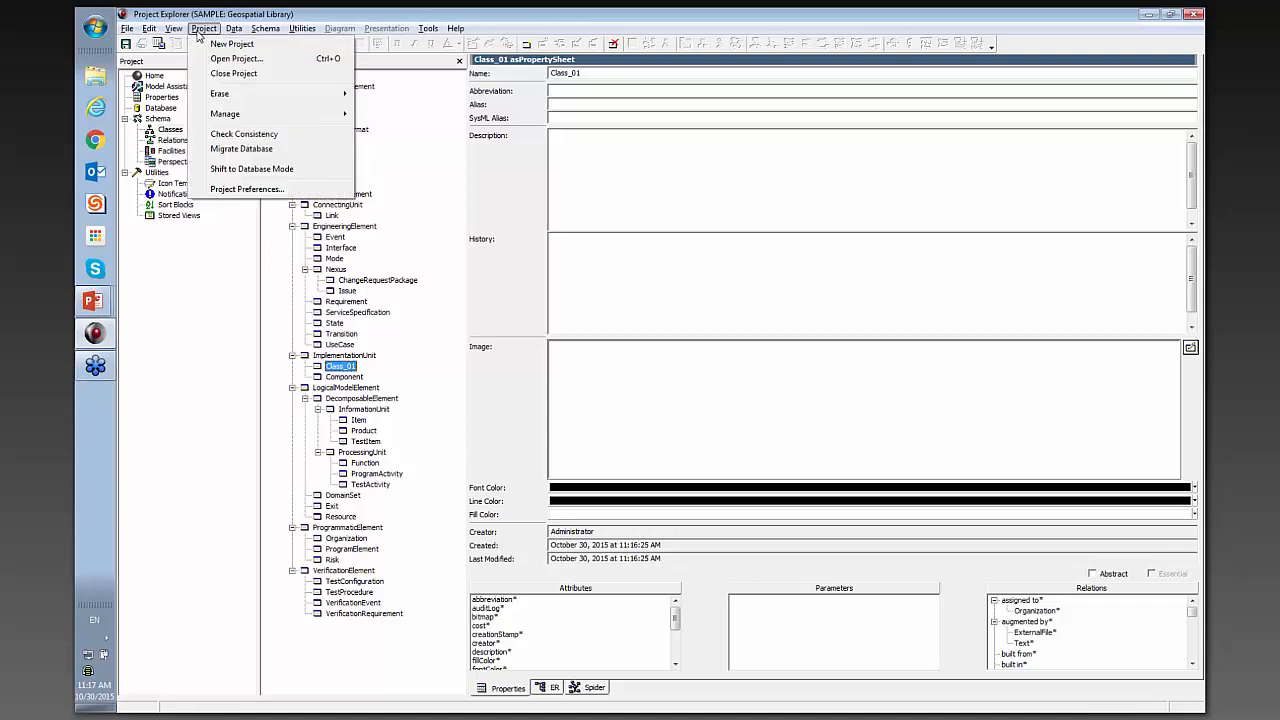
pyautogui.click(271, 170)
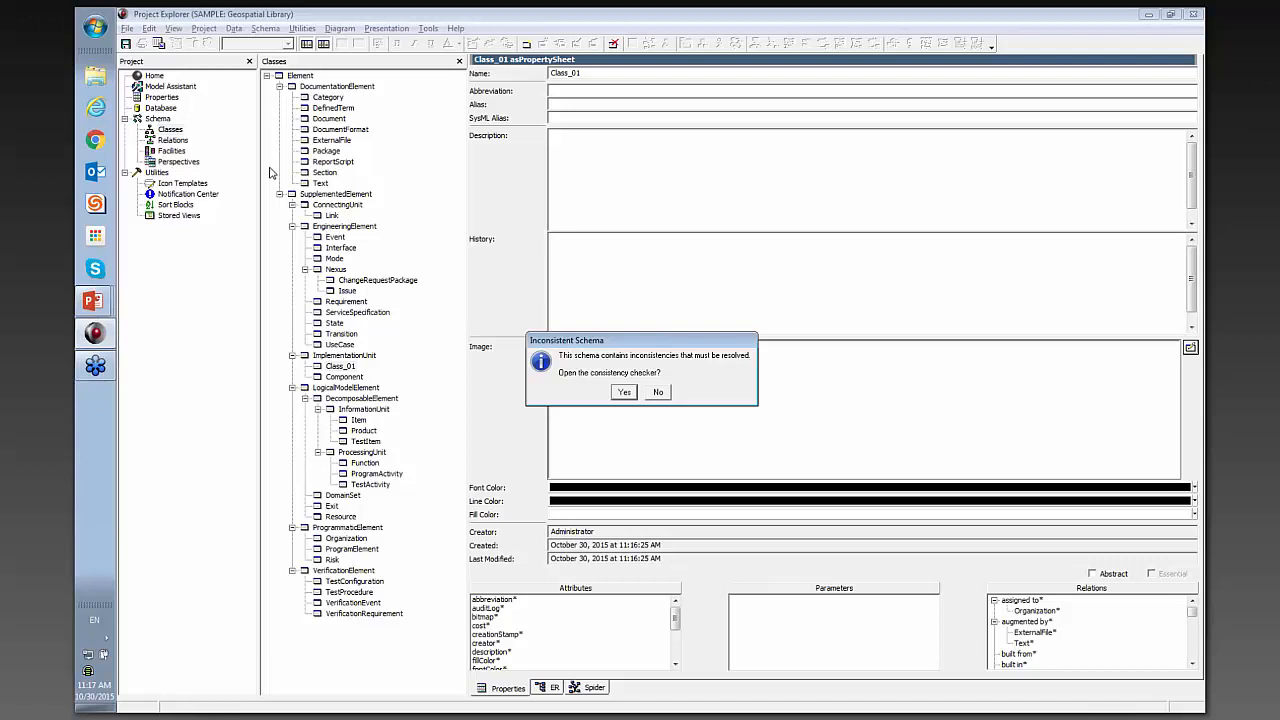
pyautogui.click(621, 394)
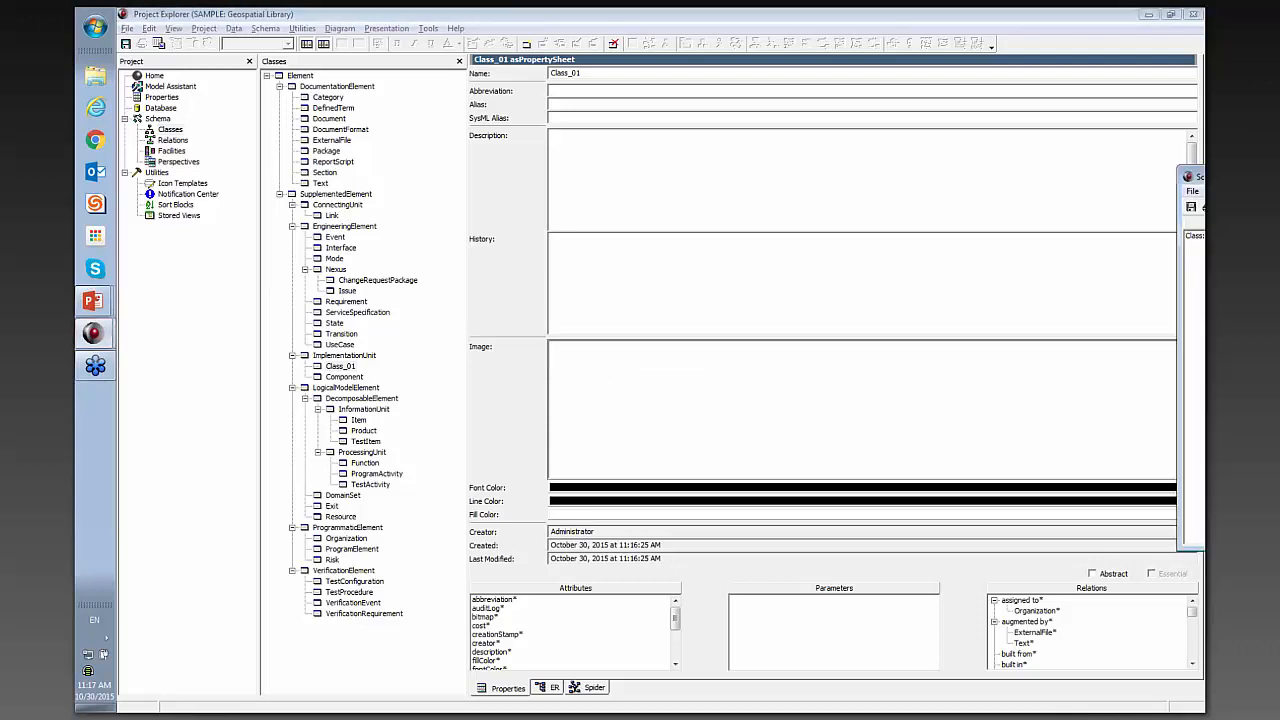
pyautogui.moveTo(1200, 176); pyautogui.dragTo(369, 114)
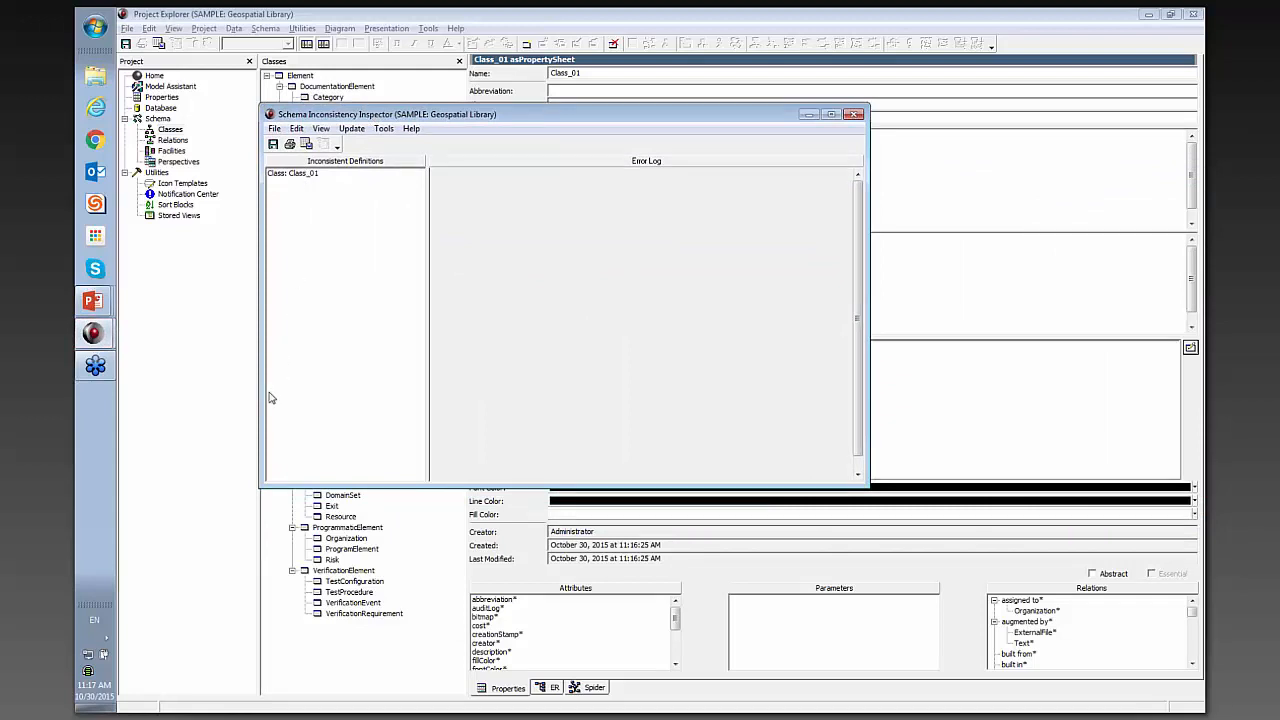
pyautogui.click(289, 175)
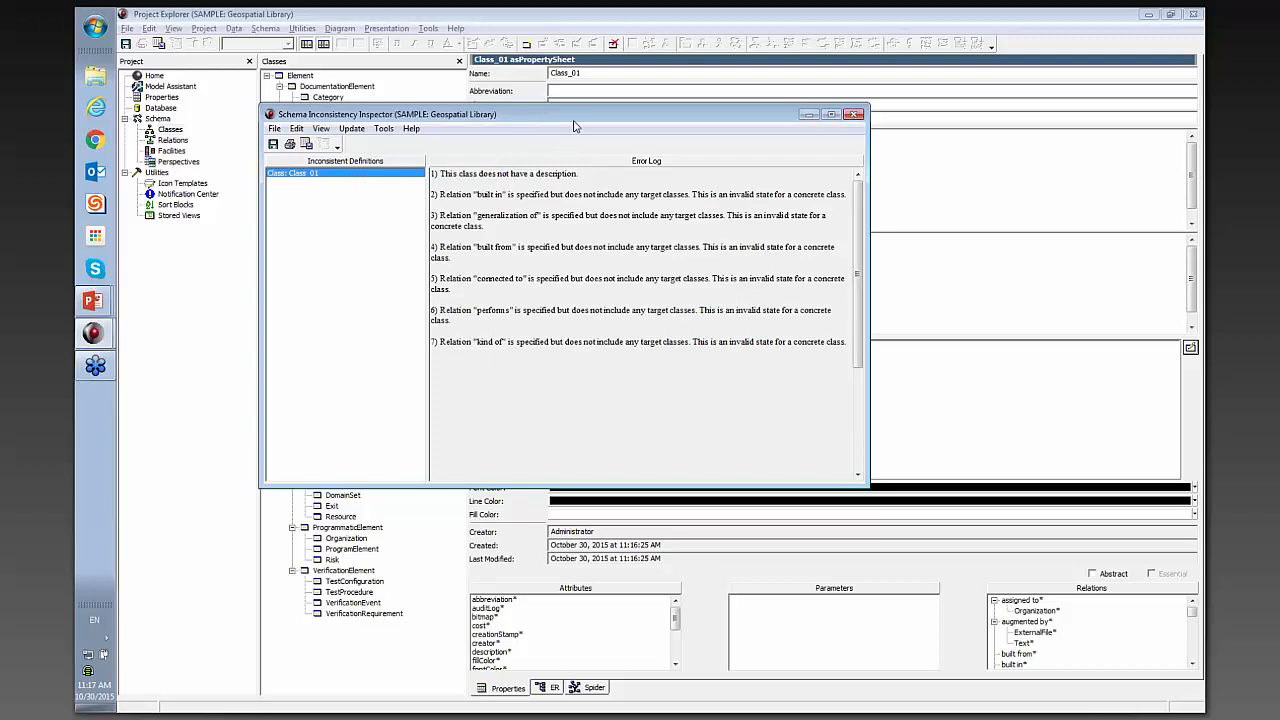
pyautogui.moveTo(576, 123); pyautogui.dragTo(588, 293)
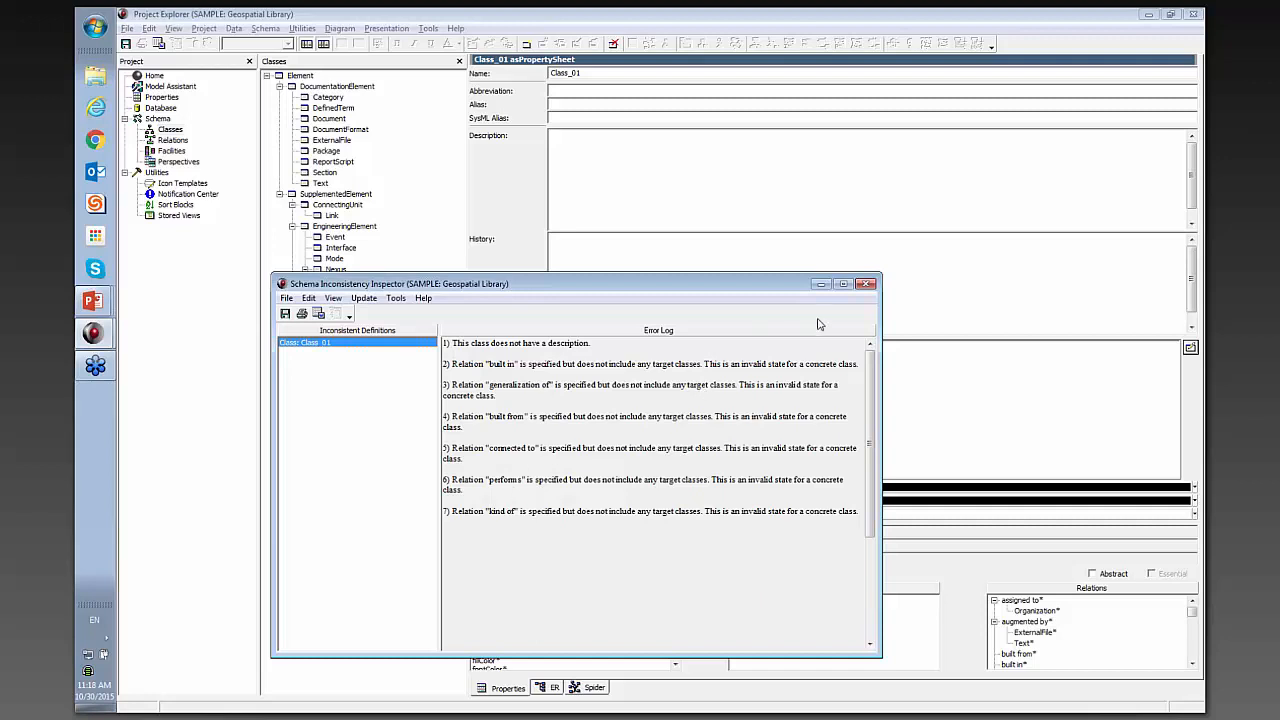
pyautogui.click(865, 284)
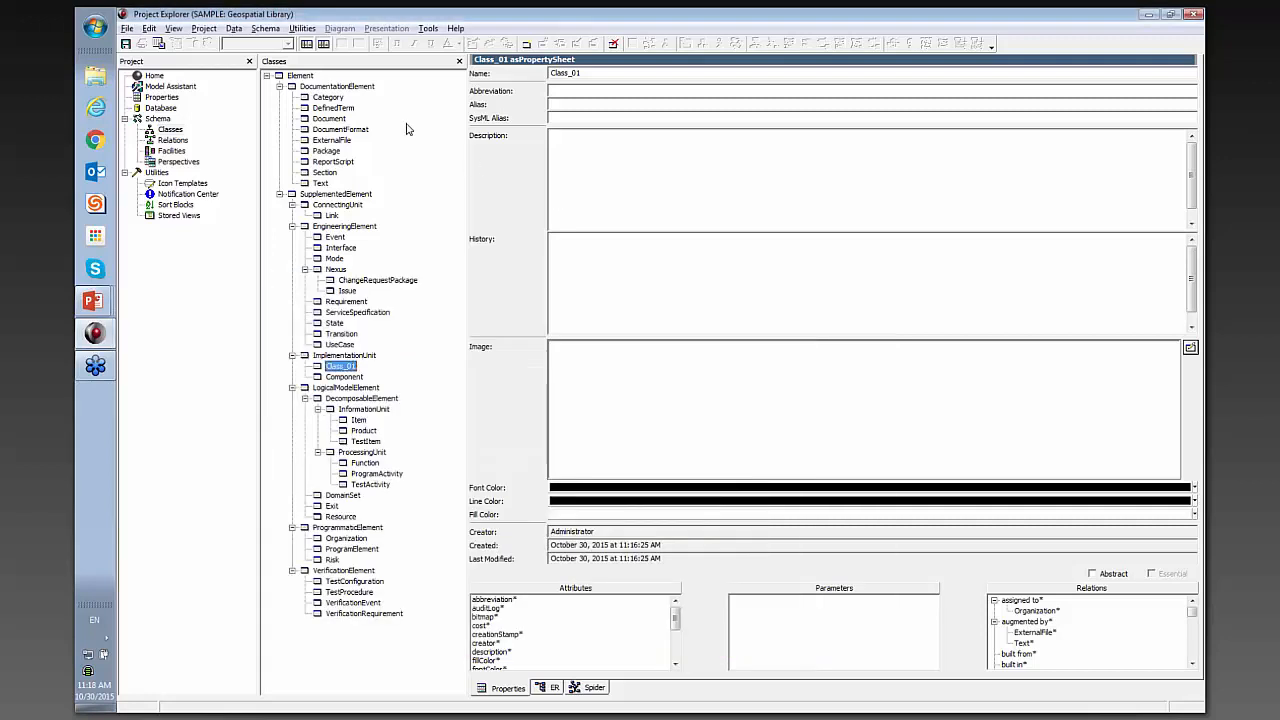
# Step: Open the Geospatial 2 project from the local repository
pyautogui.click(204, 28)
pyautogui.click(213, 58)
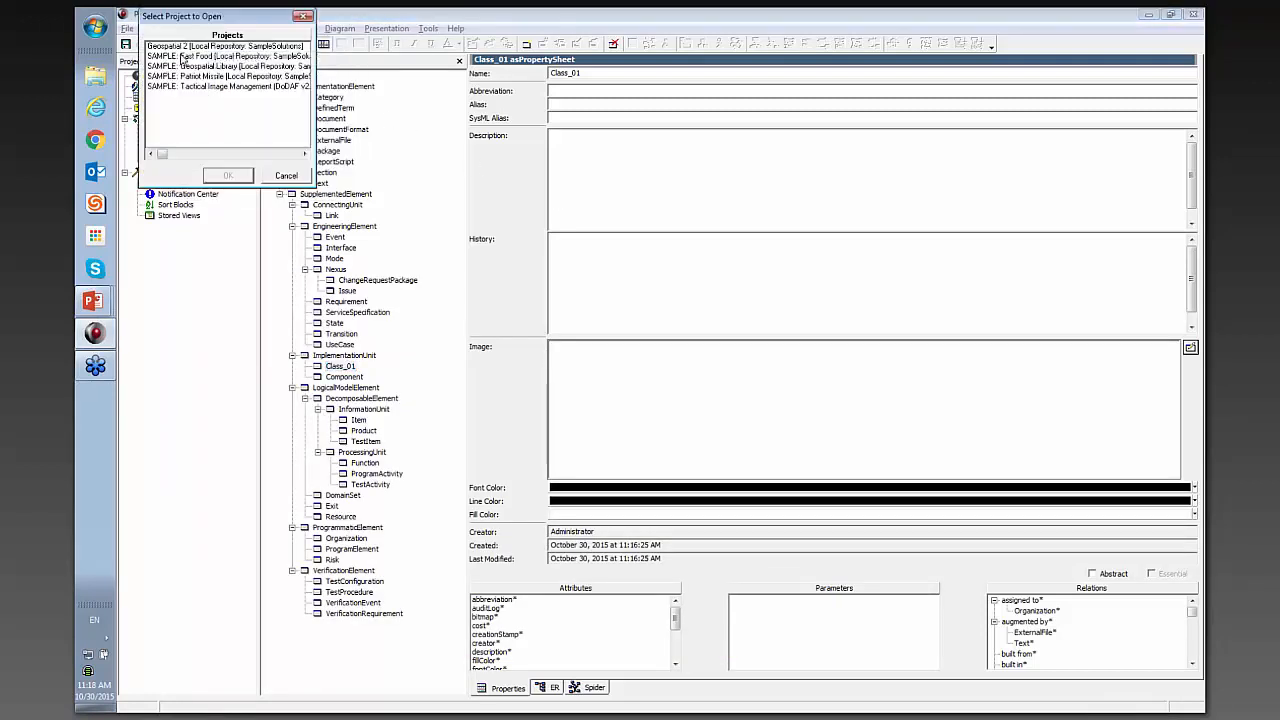
pyautogui.click(186, 47)
pyautogui.click(228, 175)
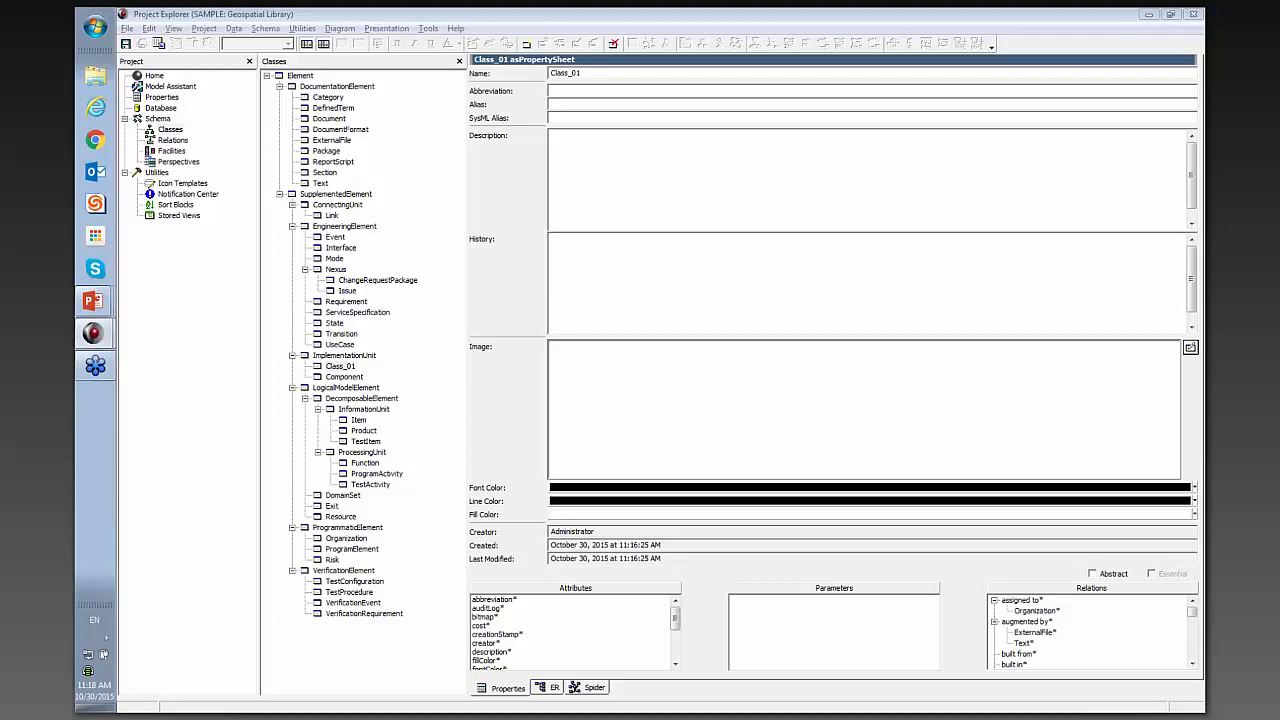
pyautogui.moveTo(1203, 13); pyautogui.dragTo(555, 12)
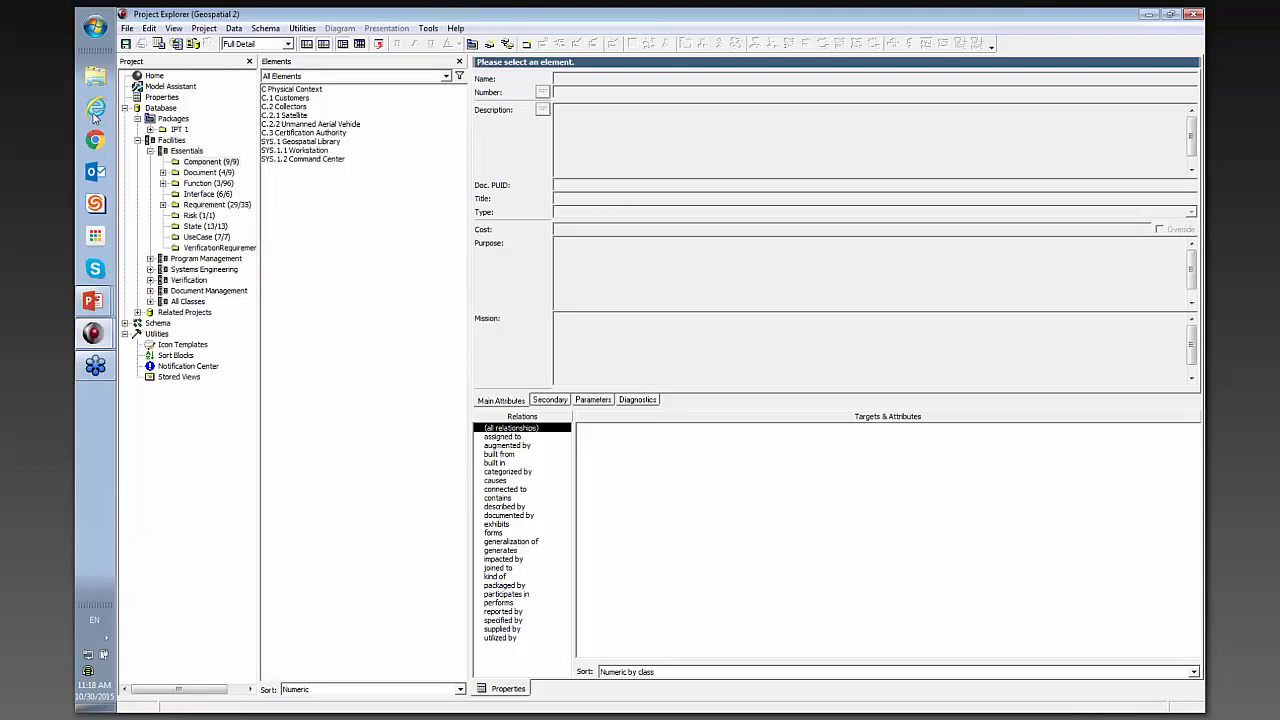
# Step: Expand the All Classes facility and create a new element in the Class_01 class
pyautogui.click(153, 161)
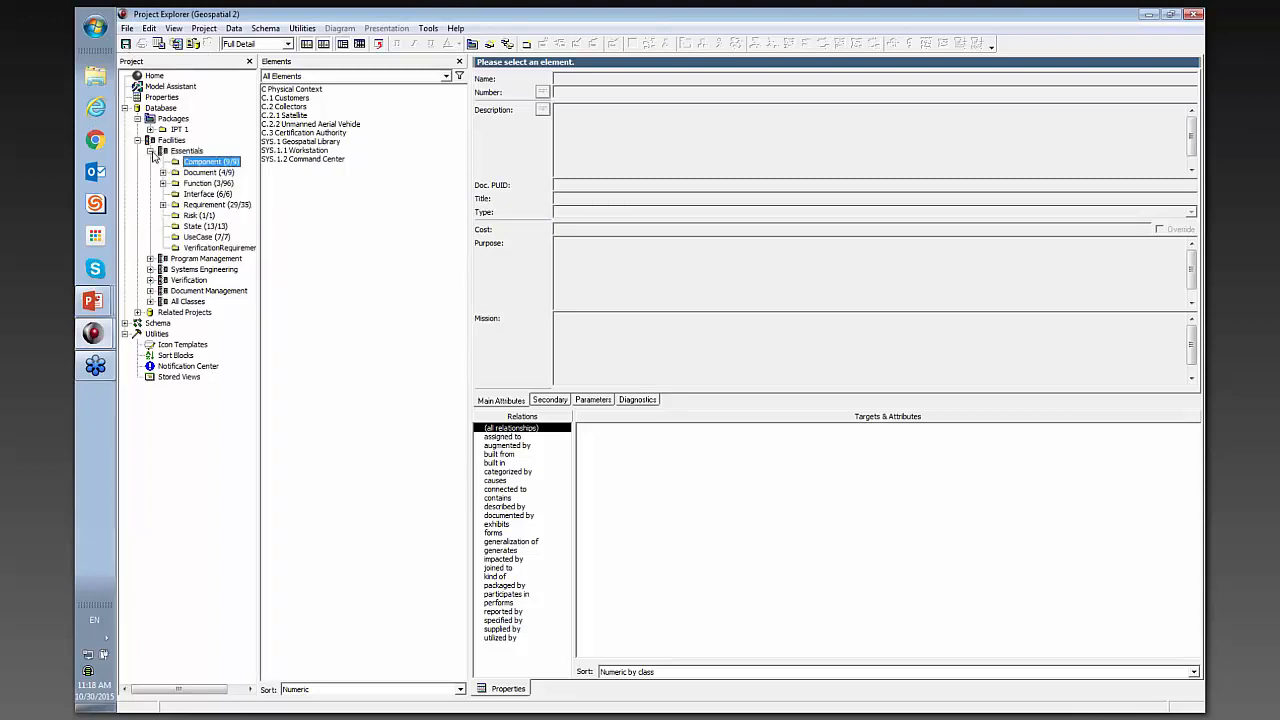
pyautogui.click(150, 150)
pyautogui.click(150, 204)
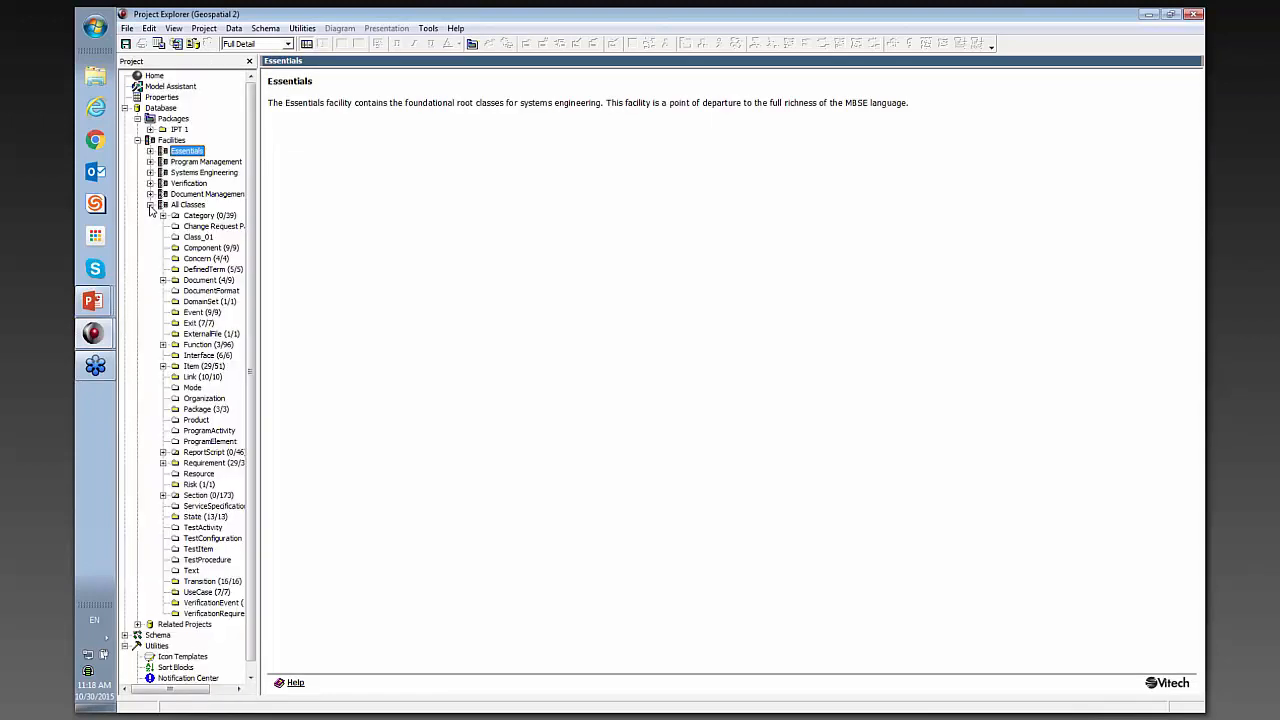
pyautogui.click(189, 238)
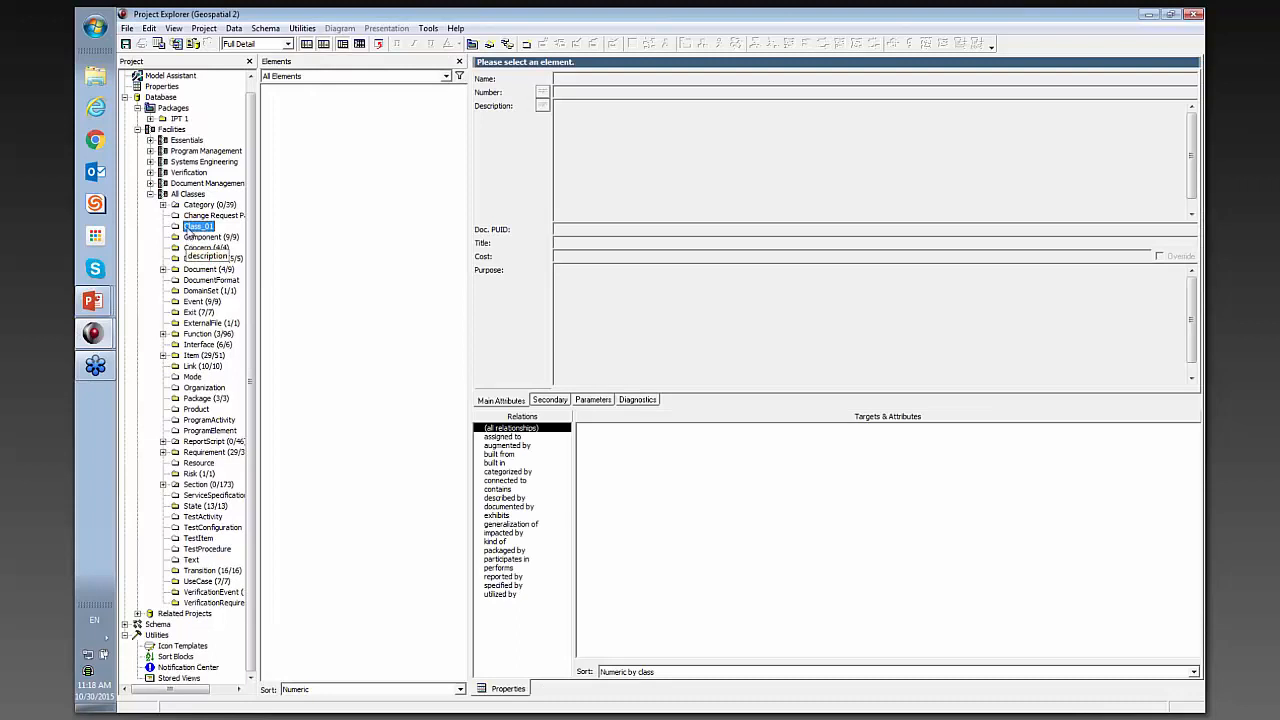
pyautogui.doubleClick(189, 229)
pyautogui.click(192, 263)
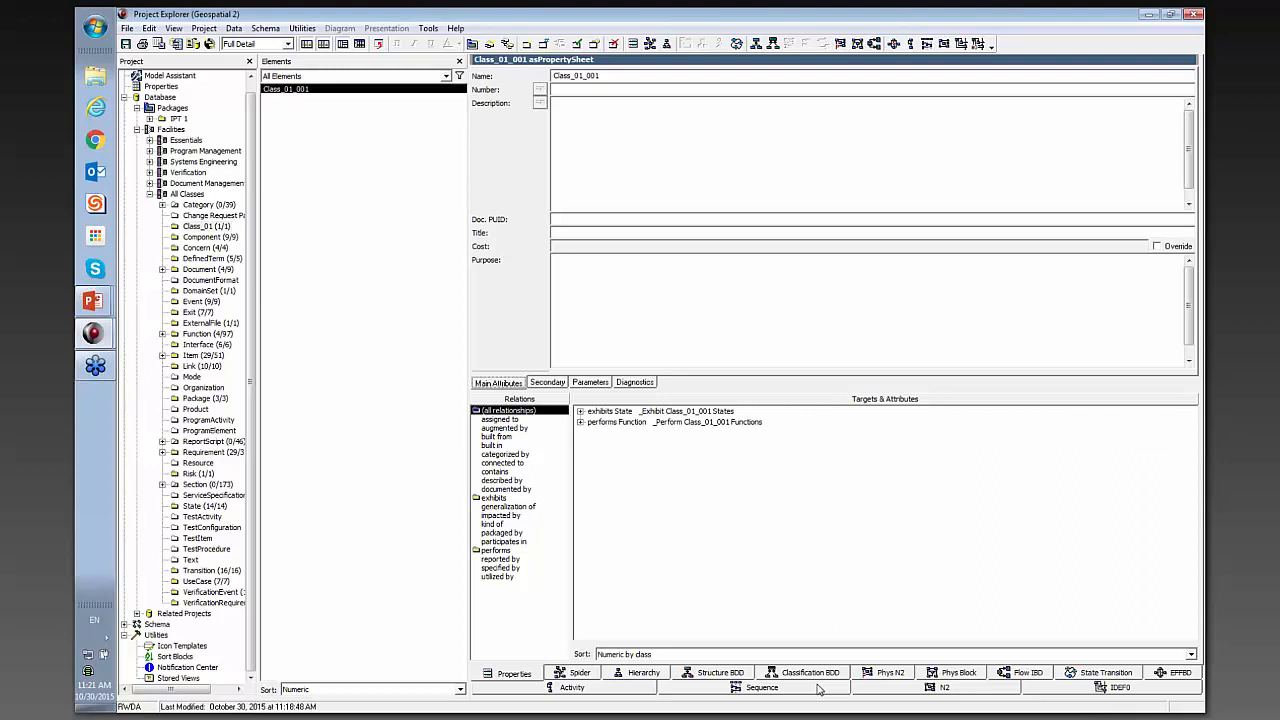
# Step: Review the perspectives available for the project, keeping the Full Detail perspective
pyautogui.click(288, 45)
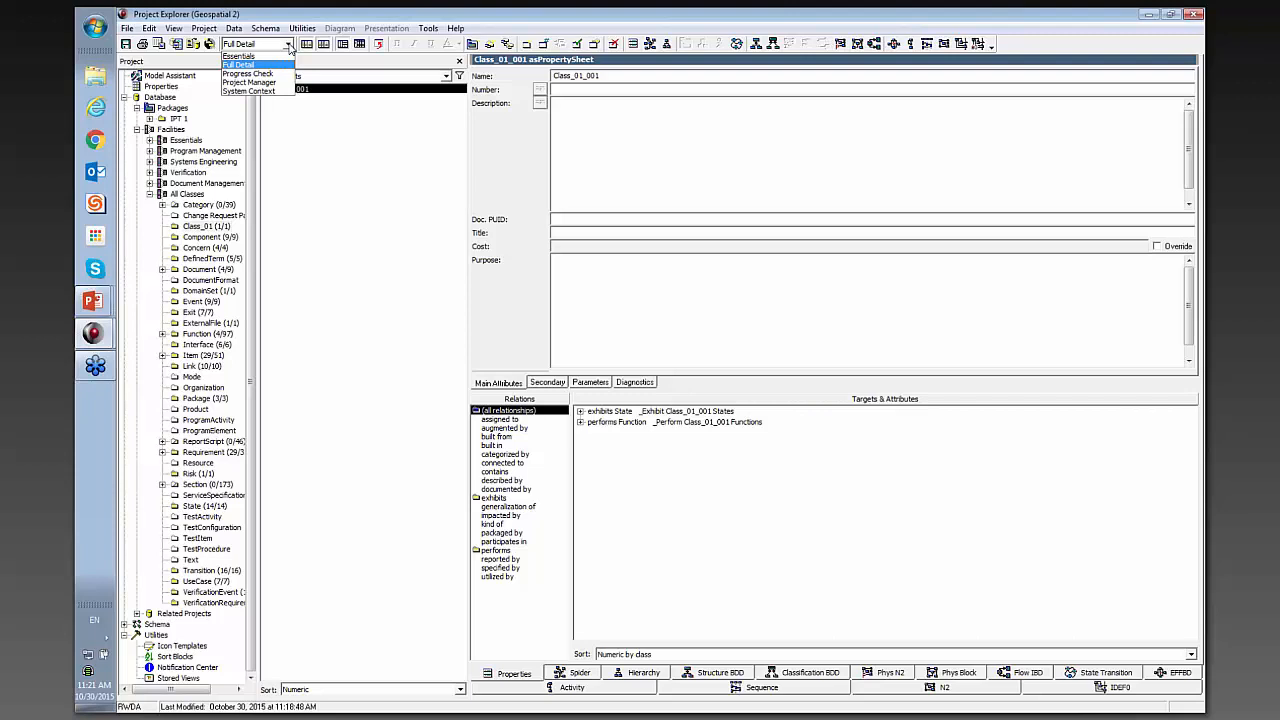
pyautogui.click(275, 17)
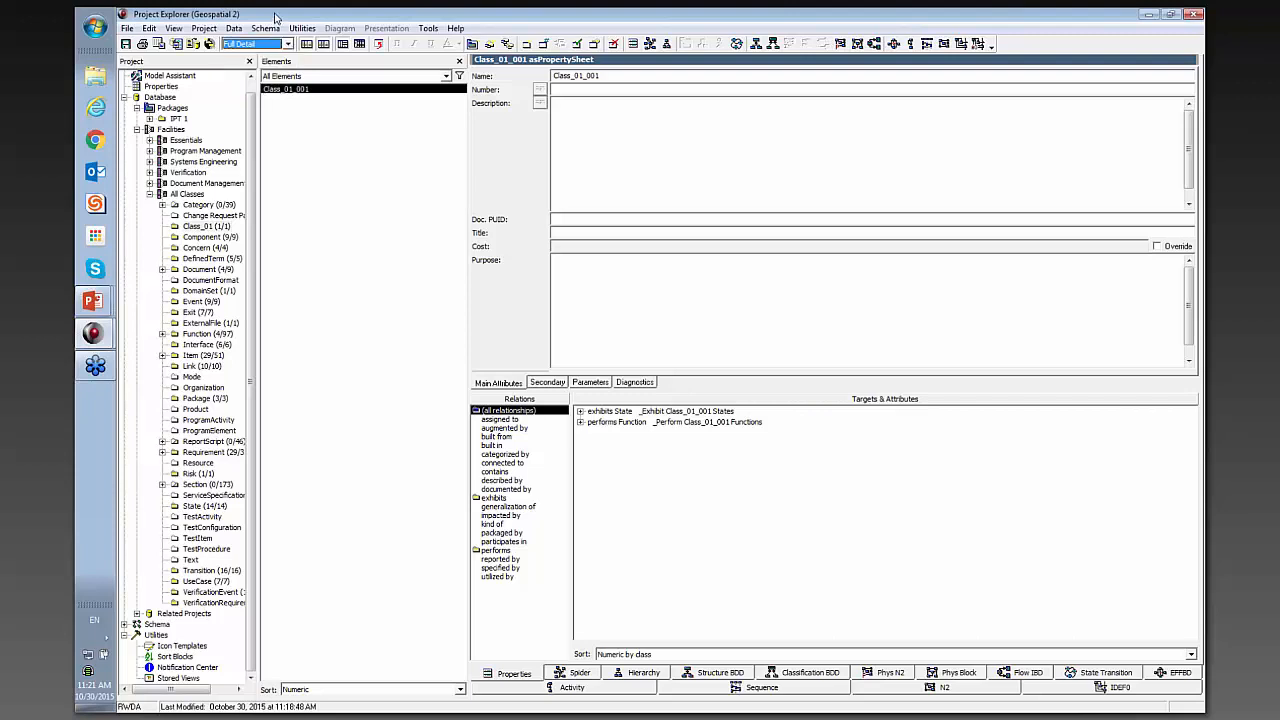
# Step: Review the CORE data file export options for a Project Schema export of Geospatial 2, and close them without exporting
pyautogui.click(128, 28)
pyautogui.moveTo(168, 115)
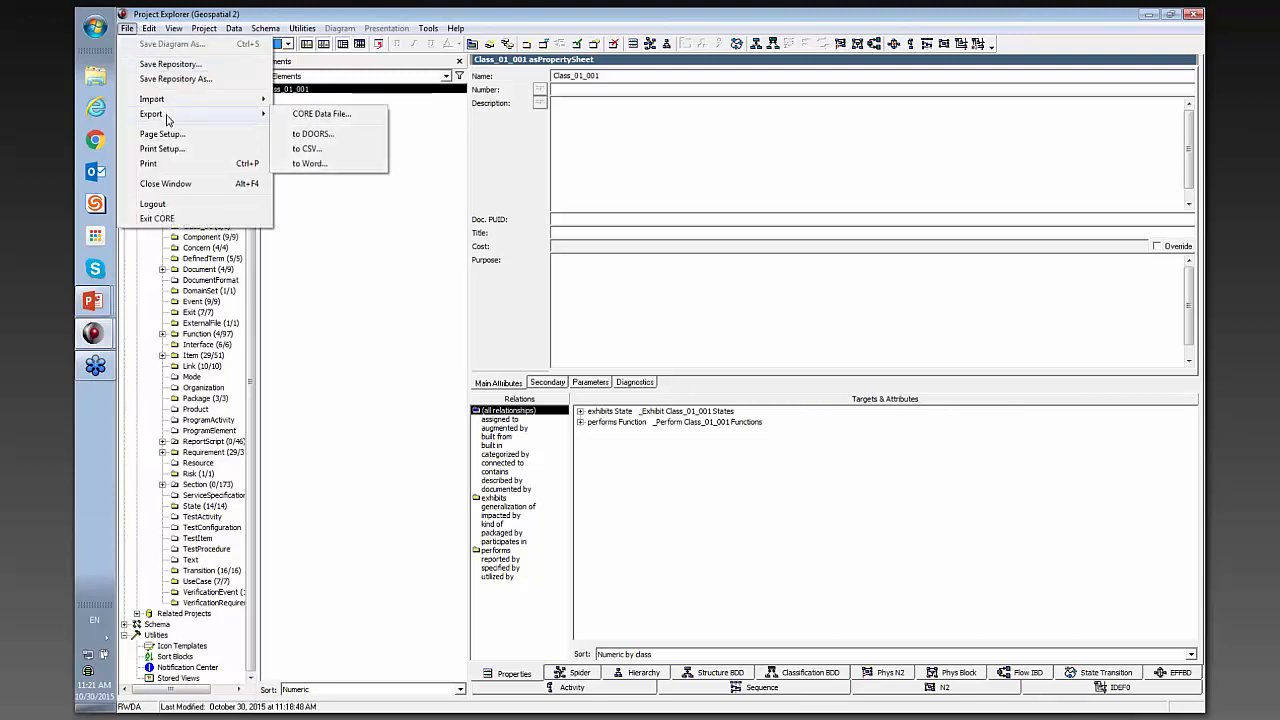
pyautogui.click(300, 116)
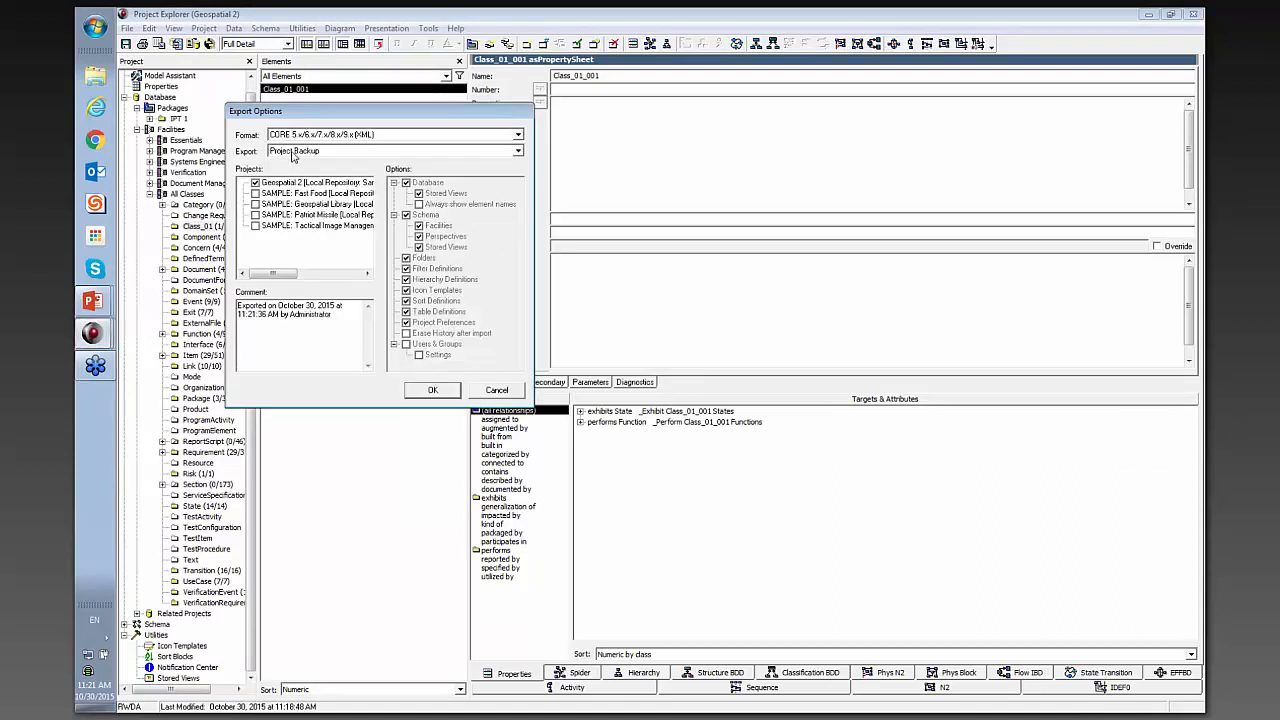
pyautogui.click(295, 152)
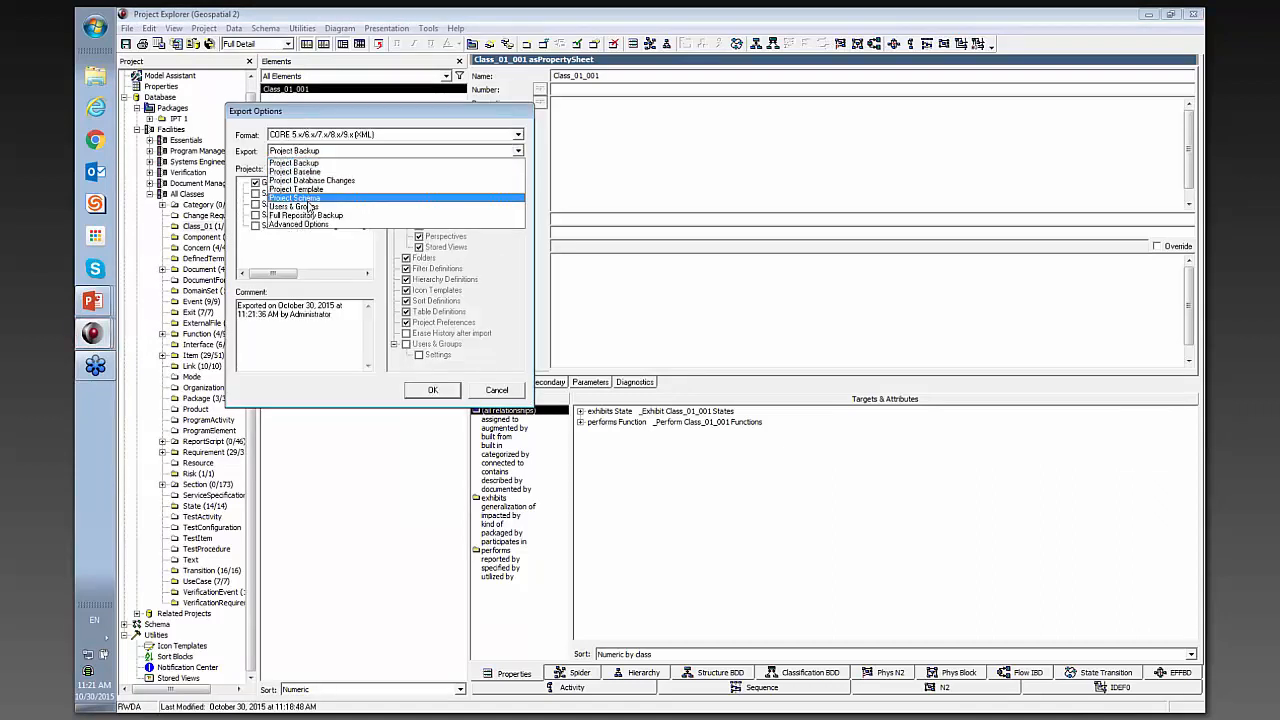
pyautogui.click(310, 199)
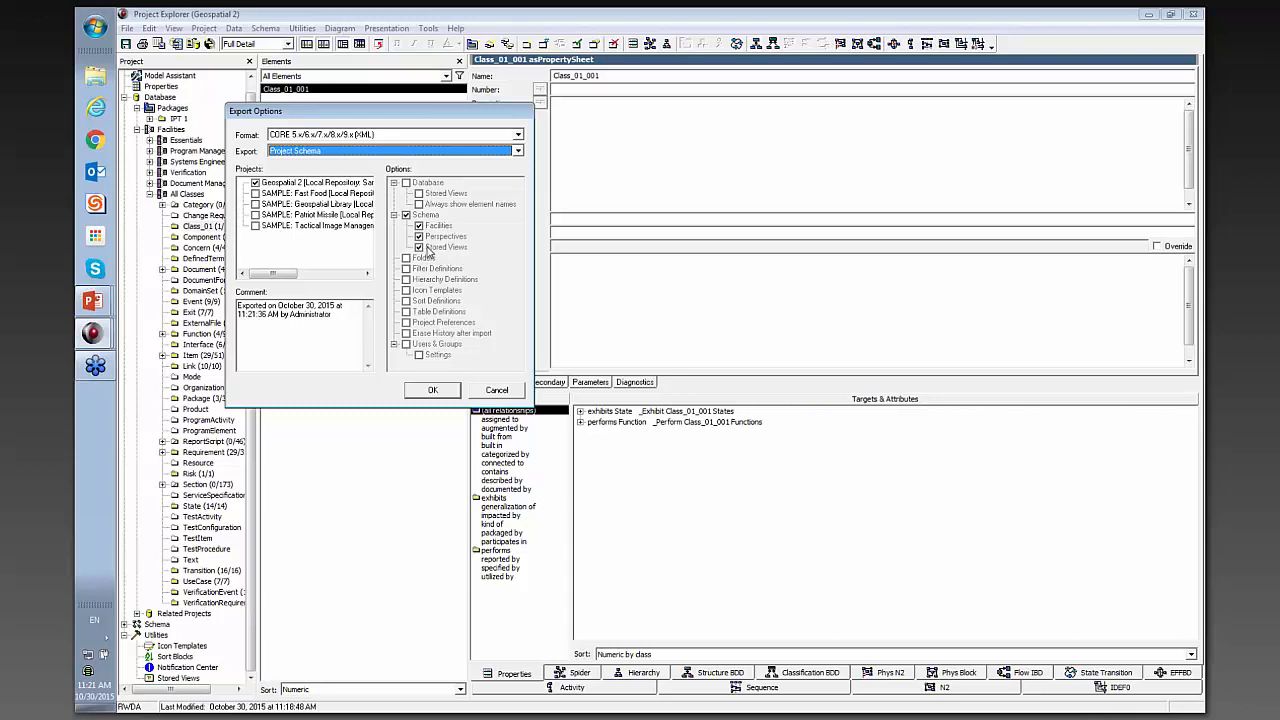
pyautogui.click(491, 393)
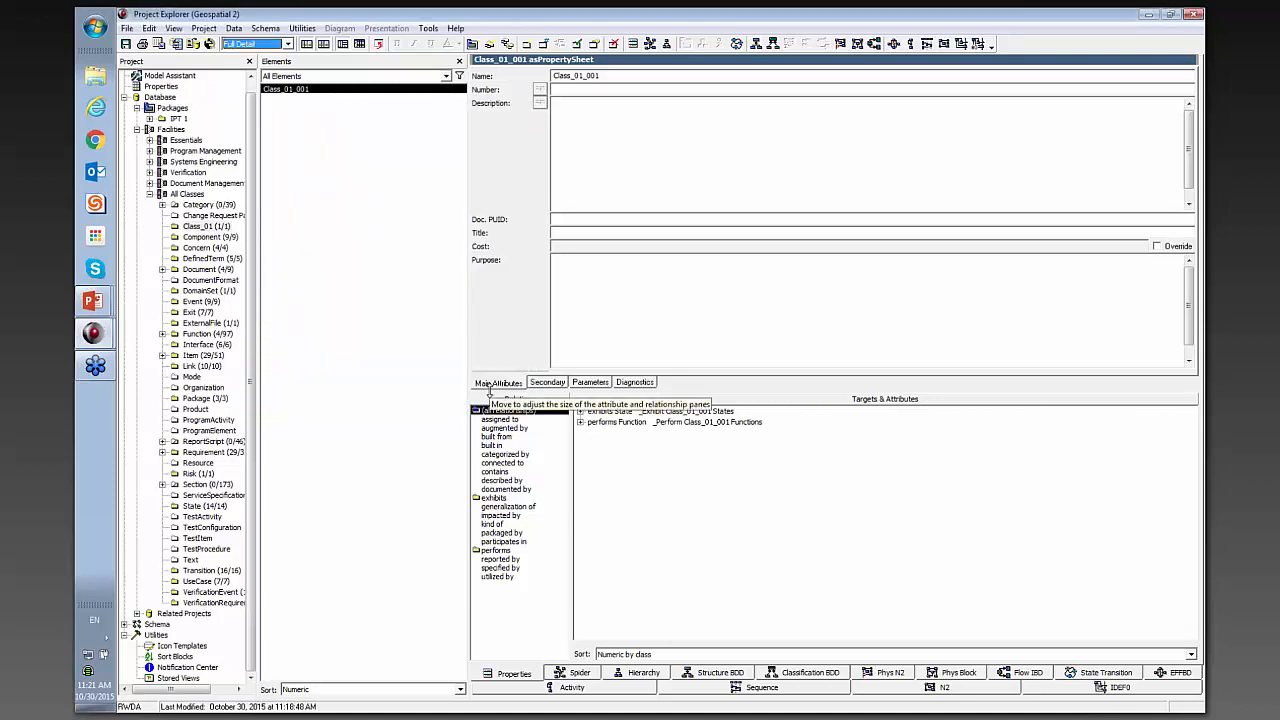
# Step: Switch to the PowerPoint slide show and advance to the slide about common changes of minimal risk
pyautogui.hotkey('alt', 'Tab')
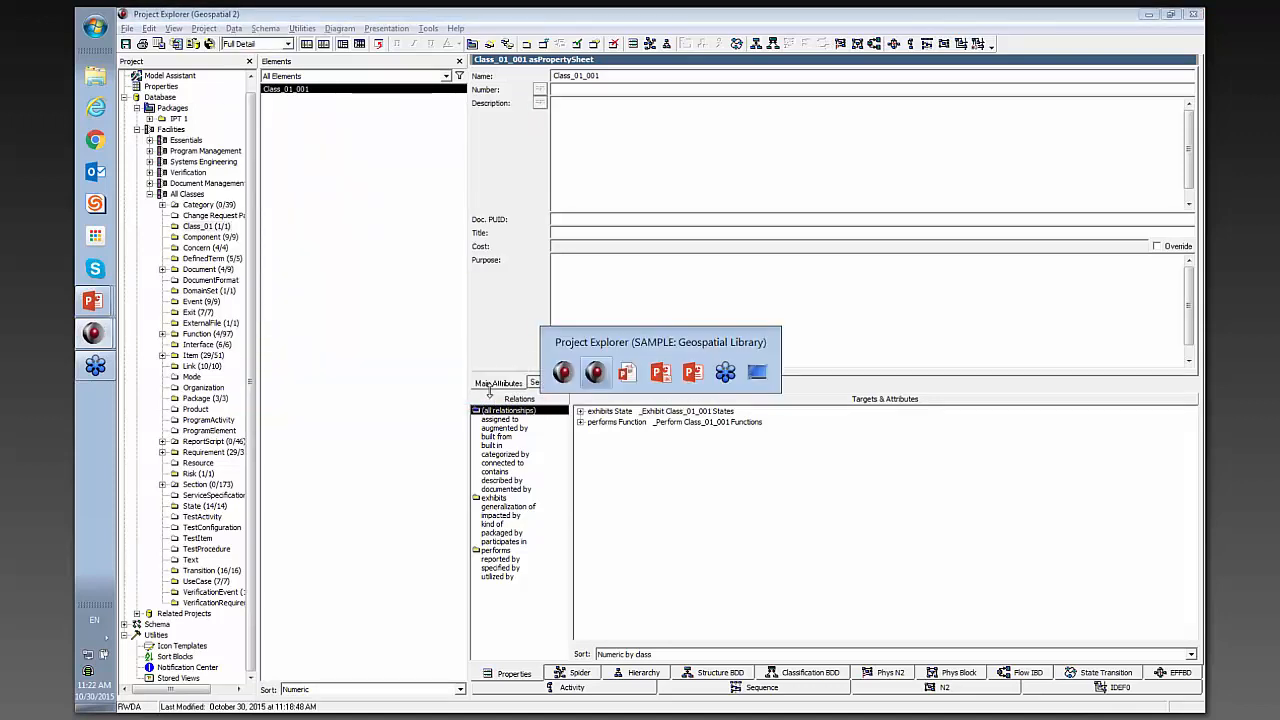
pyautogui.hotkey('alt', 'Tab')
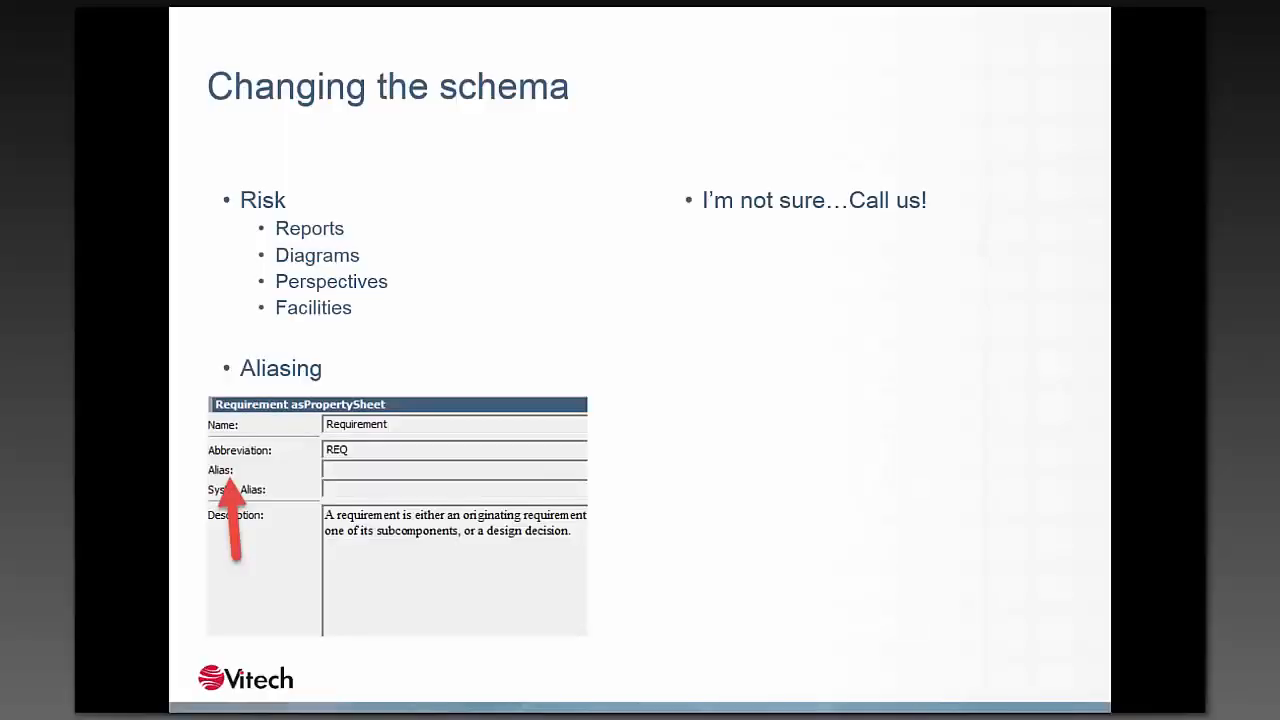
pyautogui.press('Right')
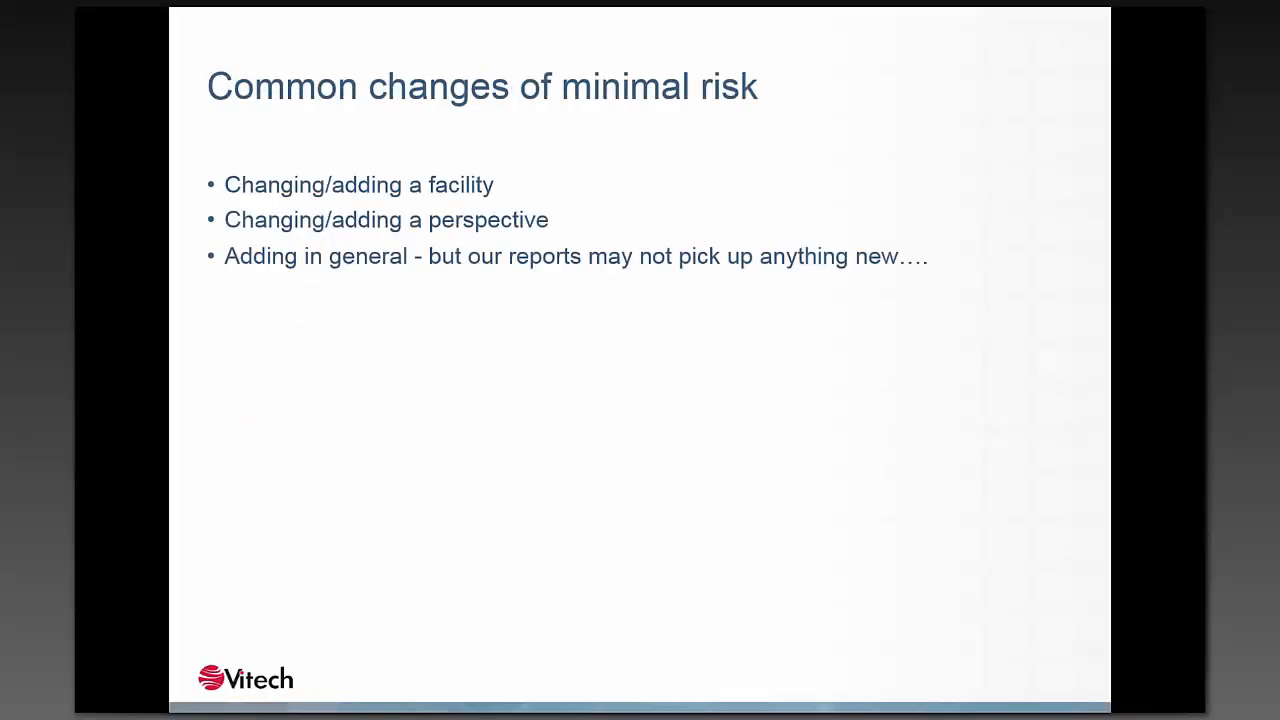
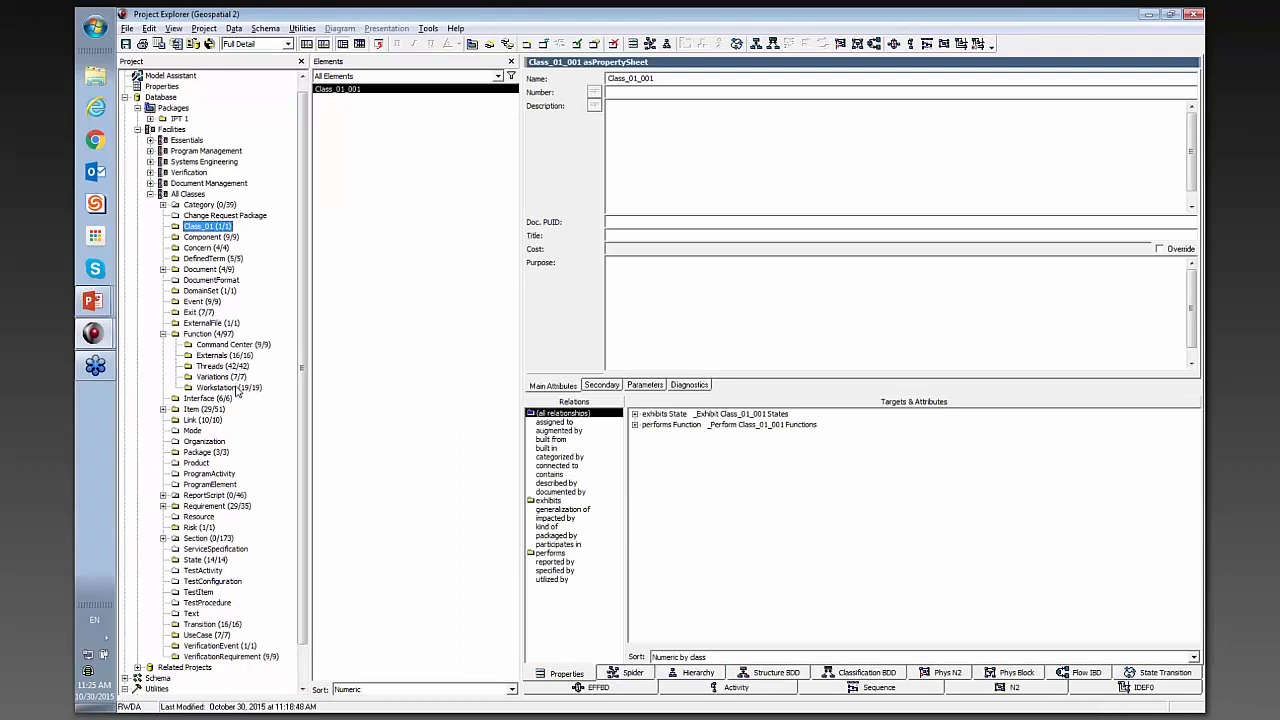
# Step: View the properties of the _Perform Workstation Functions element in the Workstation folder of the Function class
pyautogui.click(236, 387)
pyautogui.click(387, 90)
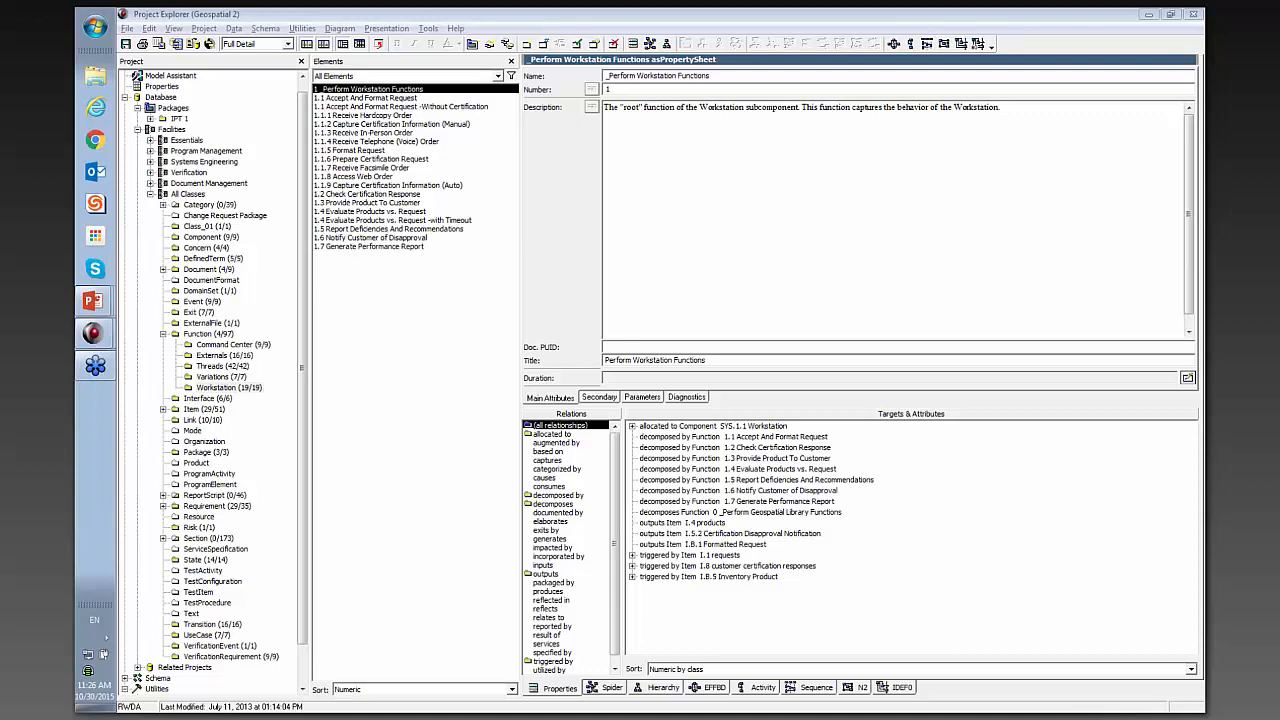
# Step: View the Continuous Support and Availability requirement and review the options for its Type attribute
pyautogui.click(244, 507)
pyautogui.click(398, 88)
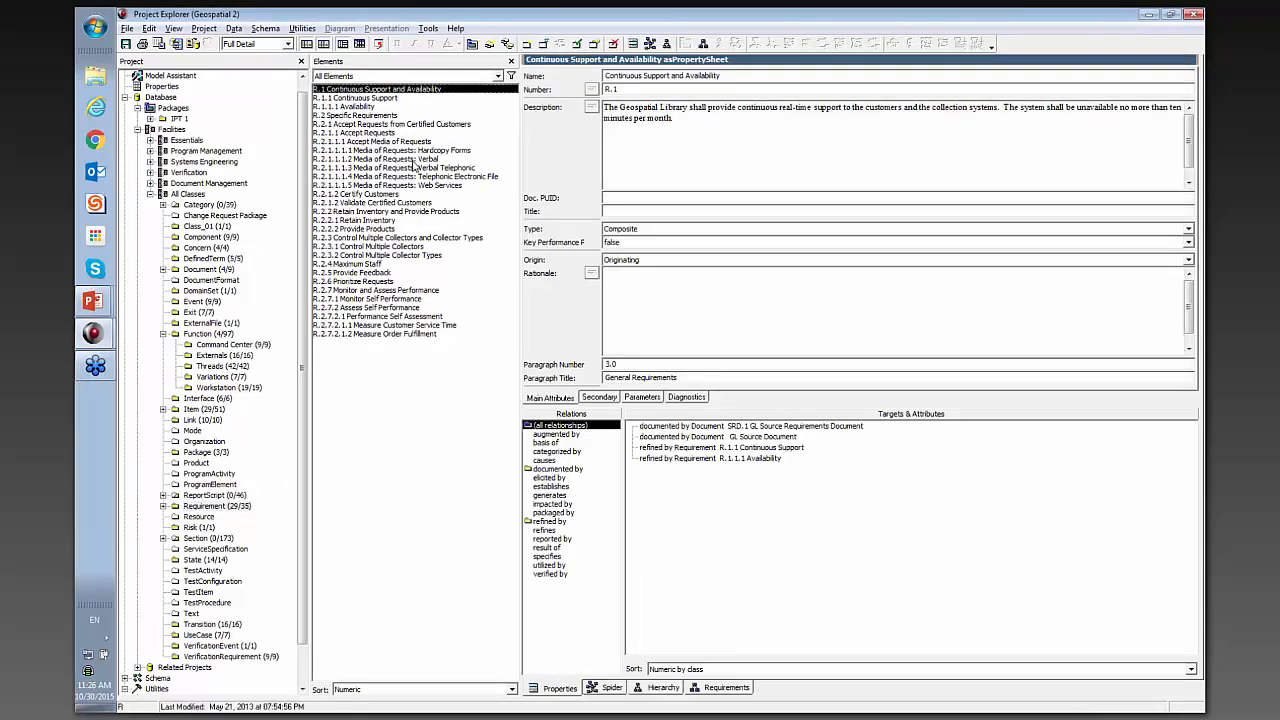
pyautogui.click(616, 232)
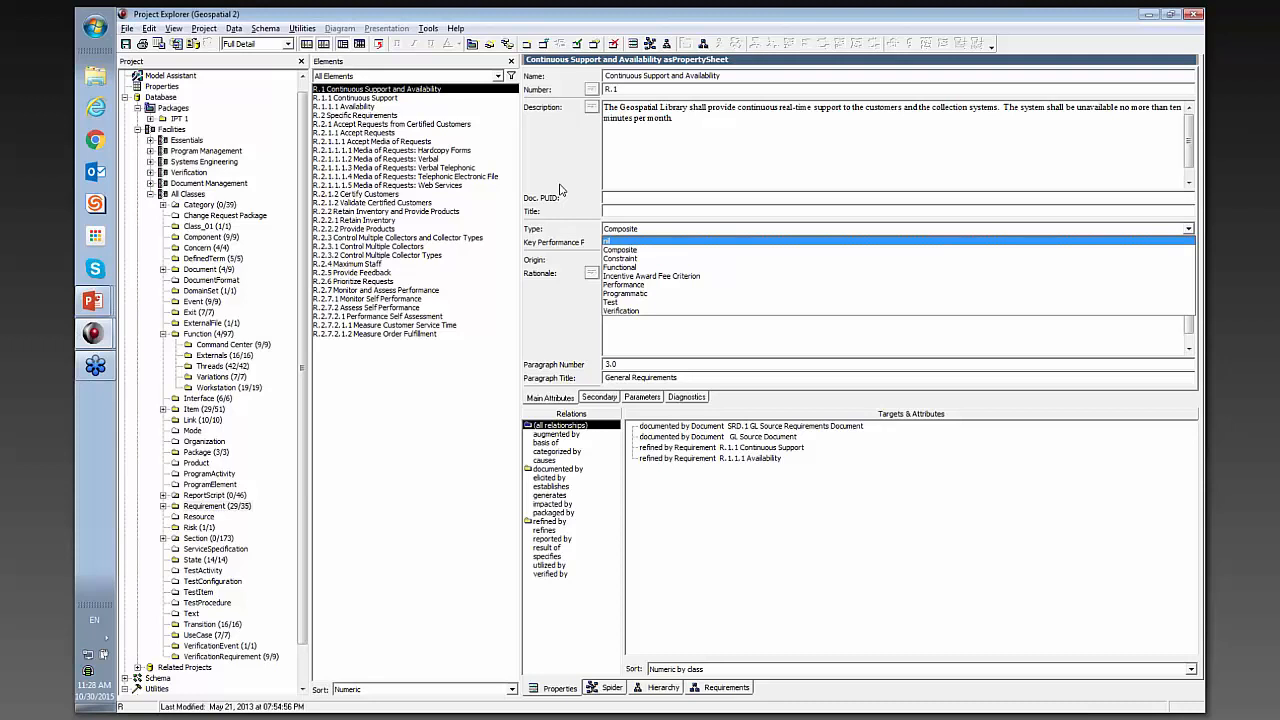
pyautogui.click(205, 30)
# Step: Start a new project and review the available base schemas, such as DoDAF v20 Schema v90
pyautogui.click(204, 29)
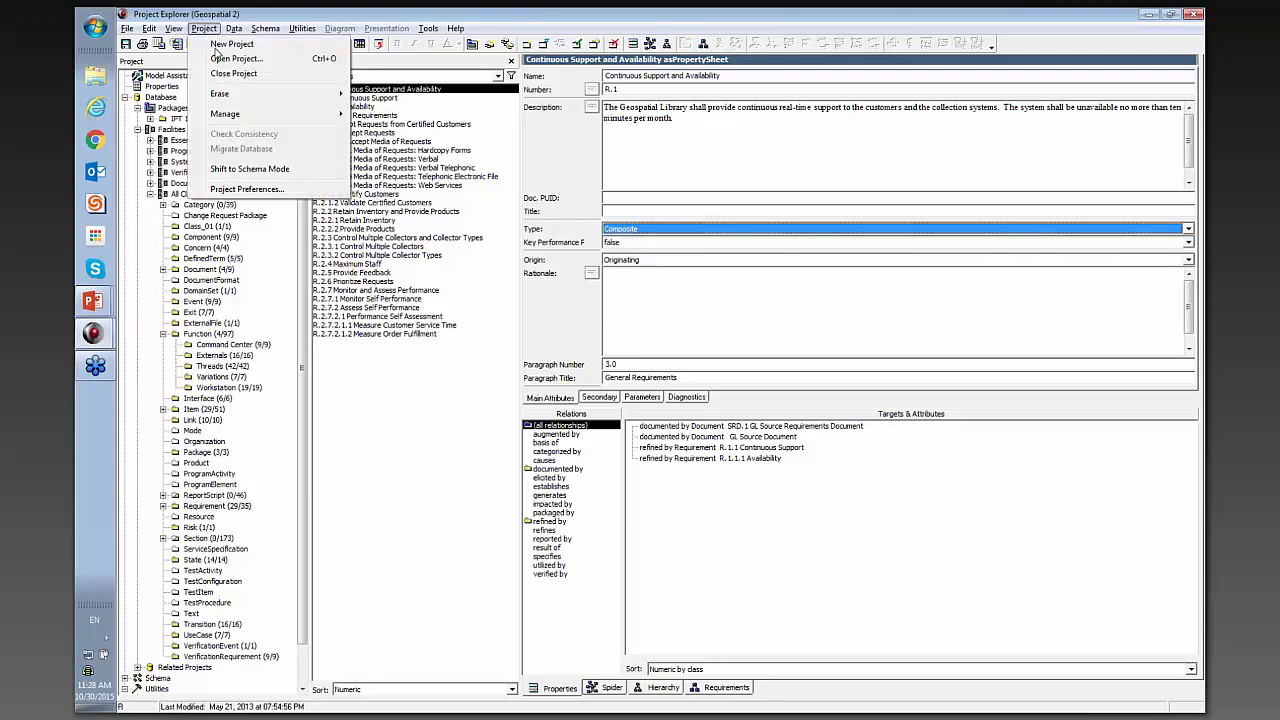
pyautogui.click(216, 47)
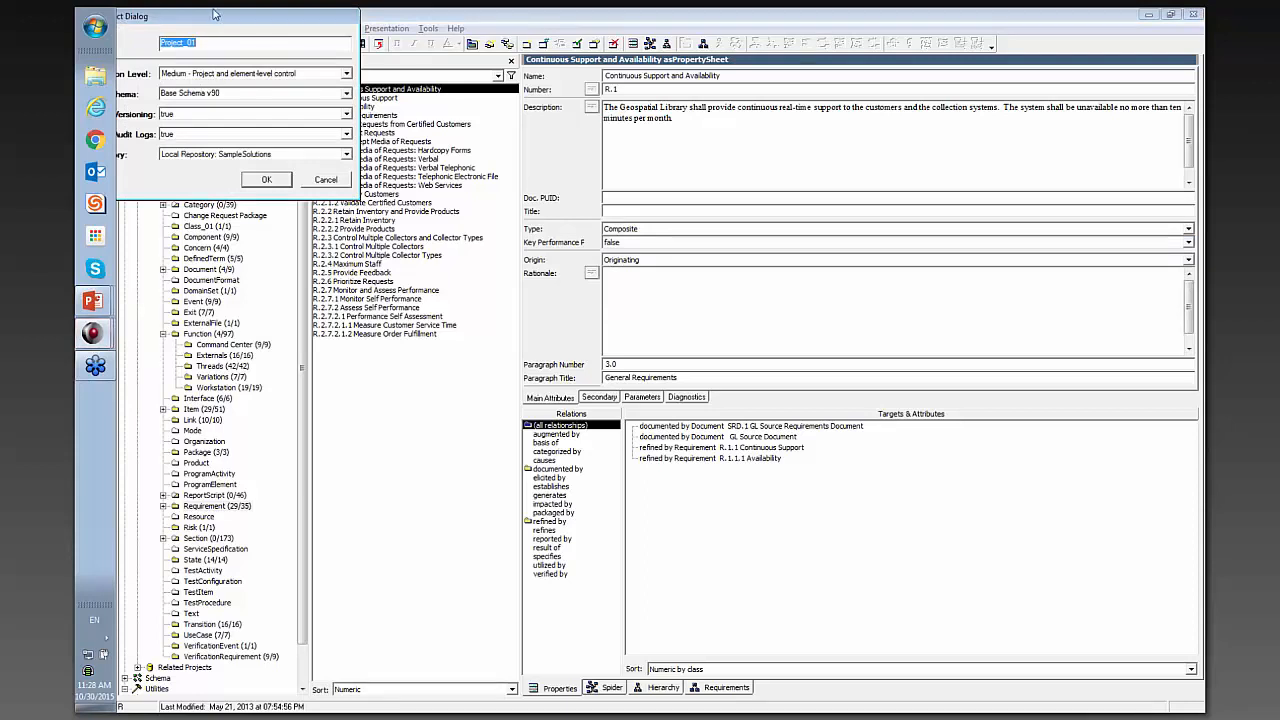
pyautogui.moveTo(216, 15); pyautogui.dragTo(278, 47)
pyautogui.click(252, 127)
pyautogui.click(410, 125)
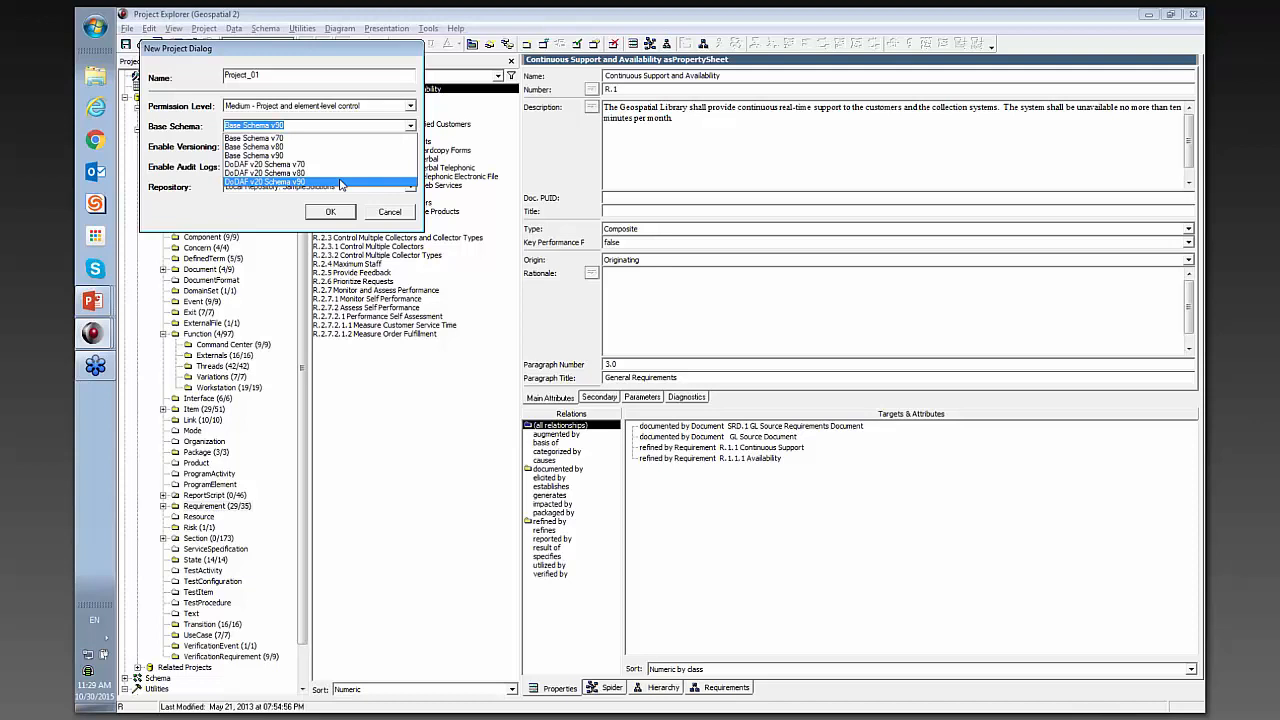
# Step: Switch to the PowerPoint slide show and advance from the question slide to the closing thank-you slide
pyautogui.hotkey('alt', 'Tab')
pyautogui.hotkey('alt', 'Tab')
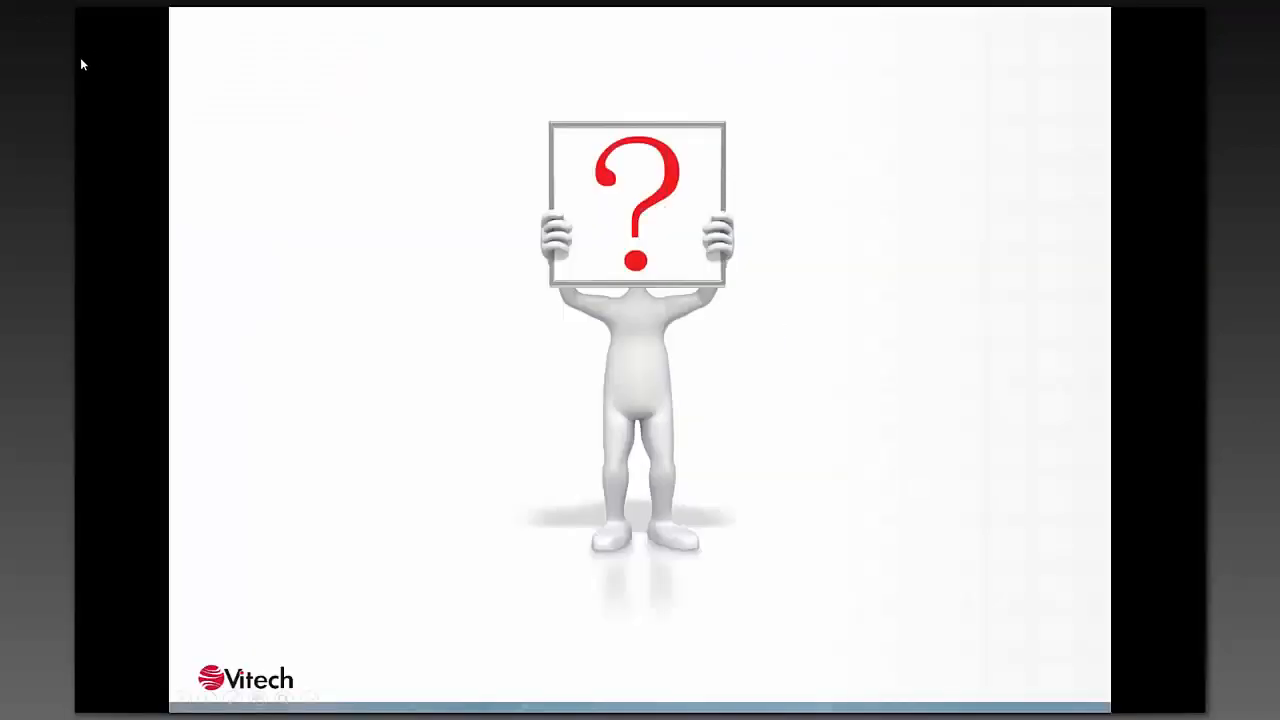
pyautogui.click(170, 89)
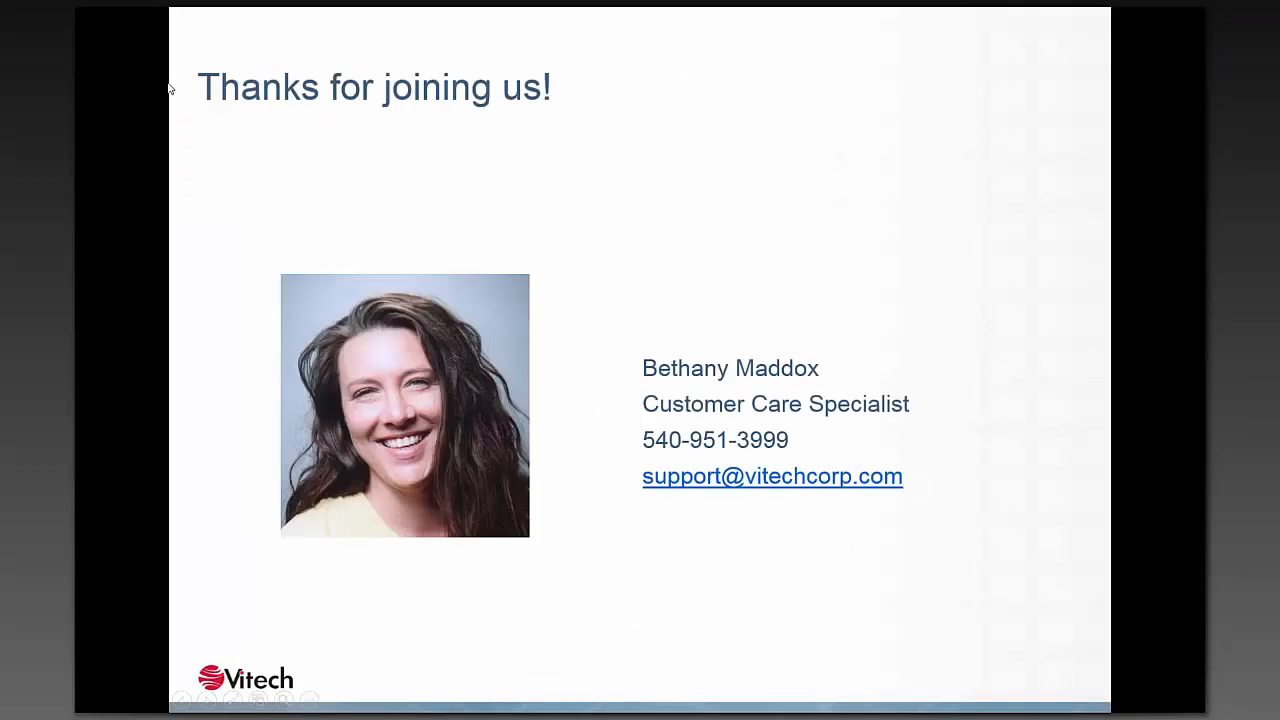